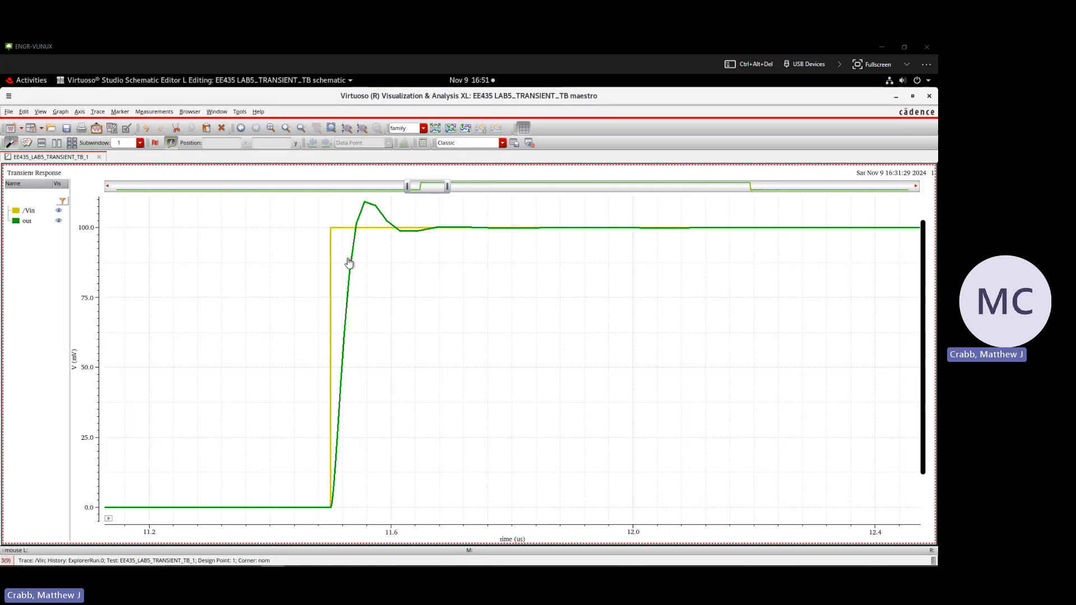
# Create a point marker attached to the out trace at 0 s, with the label format left unchanged
pyautogui.click(365, 209)
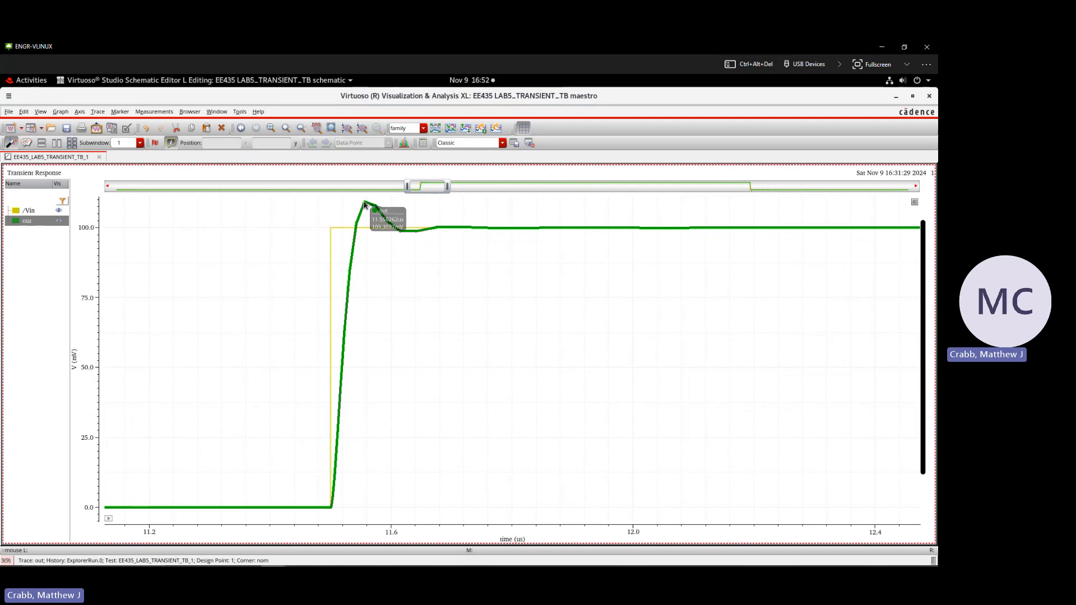
pyautogui.click(119, 112)
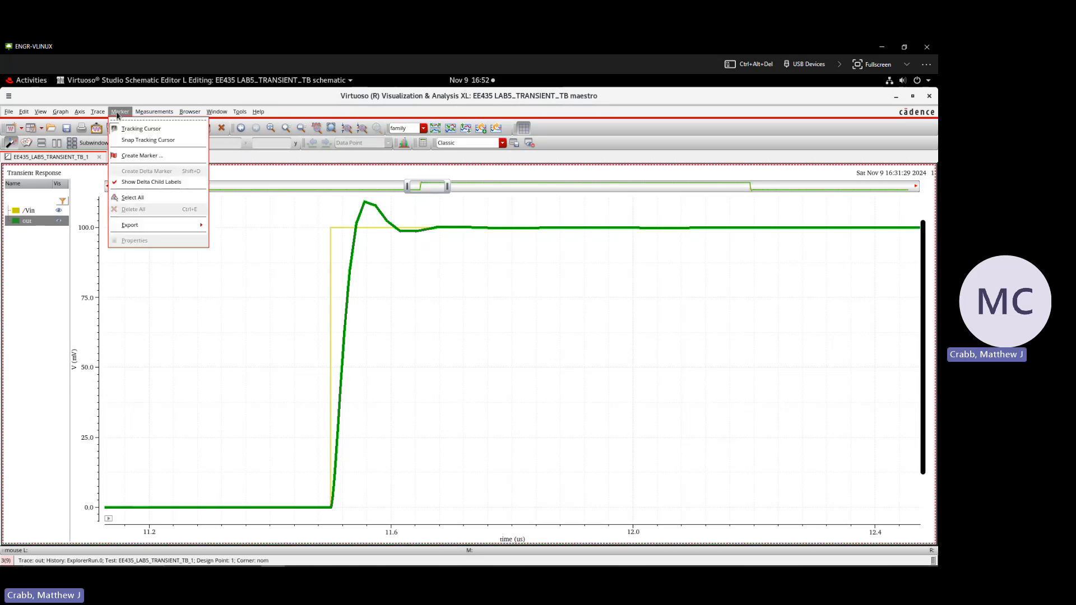
pyautogui.click(124, 157)
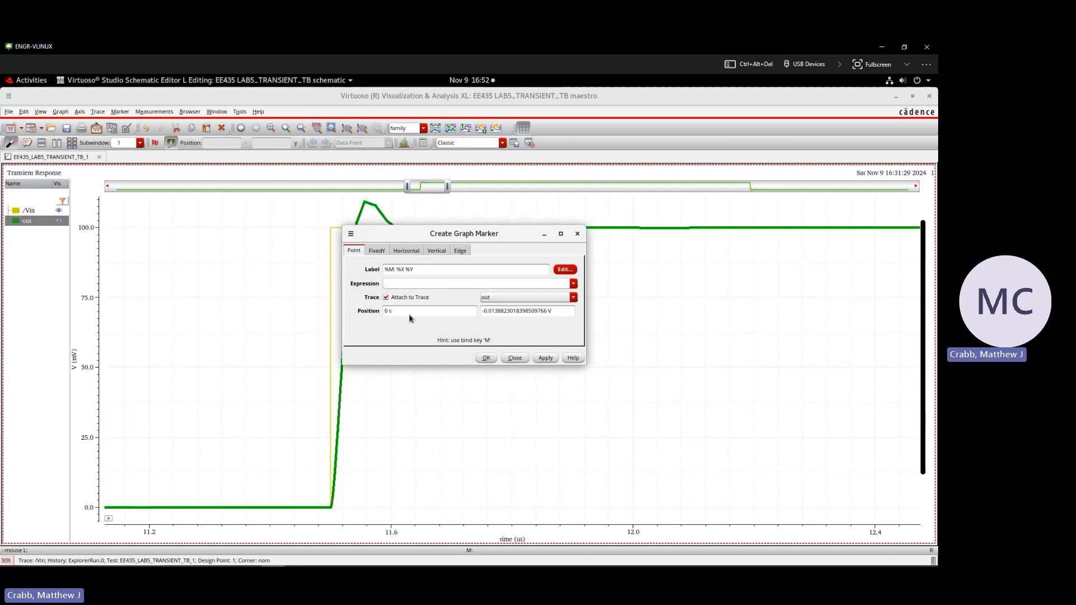
pyautogui.click(375, 251)
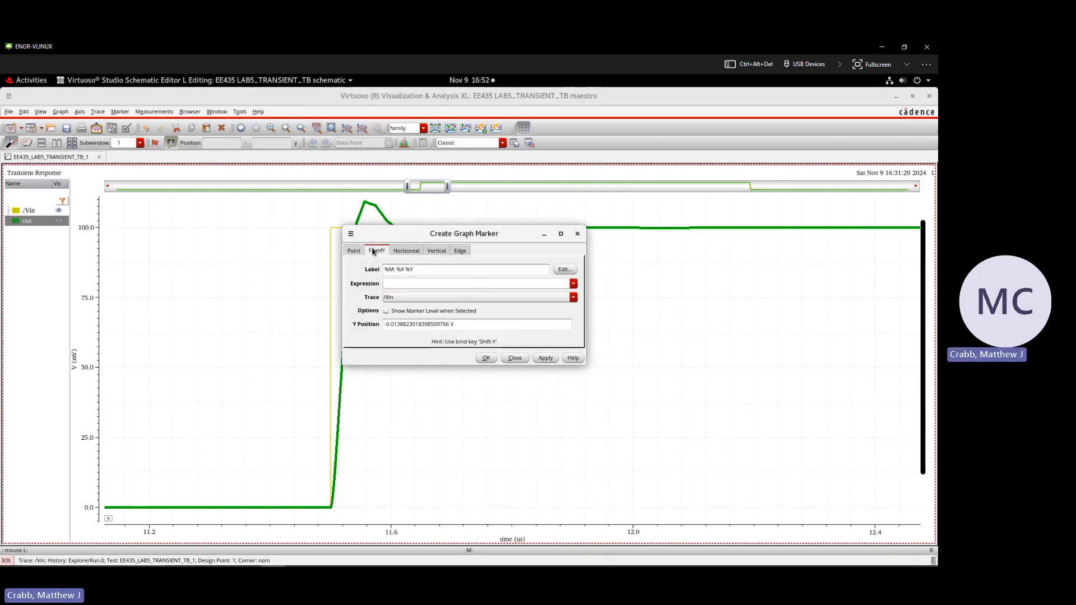
pyautogui.click(401, 252)
pyautogui.click(436, 252)
pyautogui.click(460, 251)
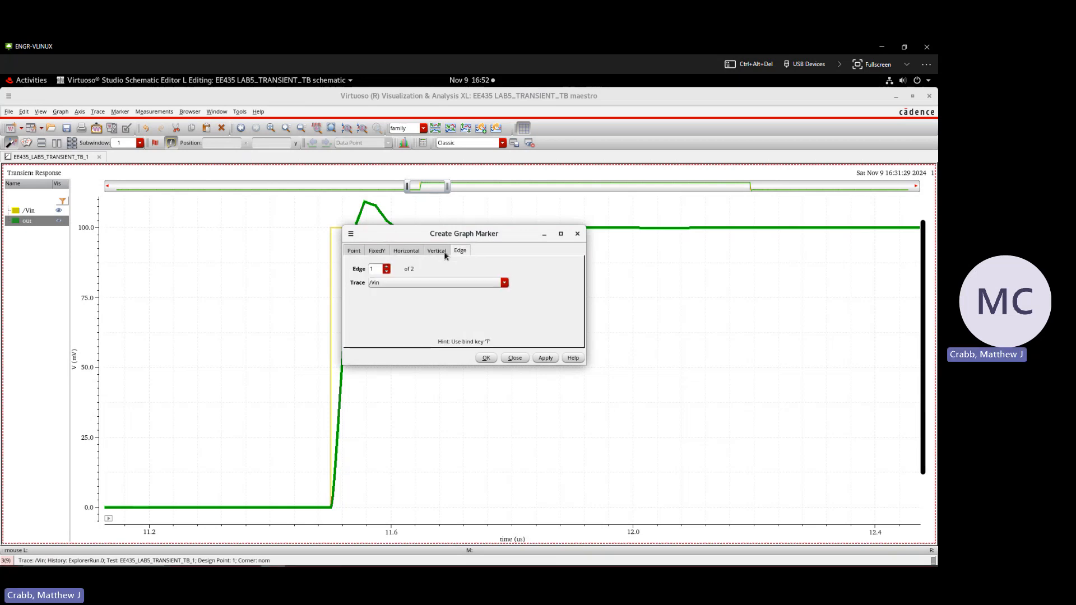
pyautogui.click(361, 250)
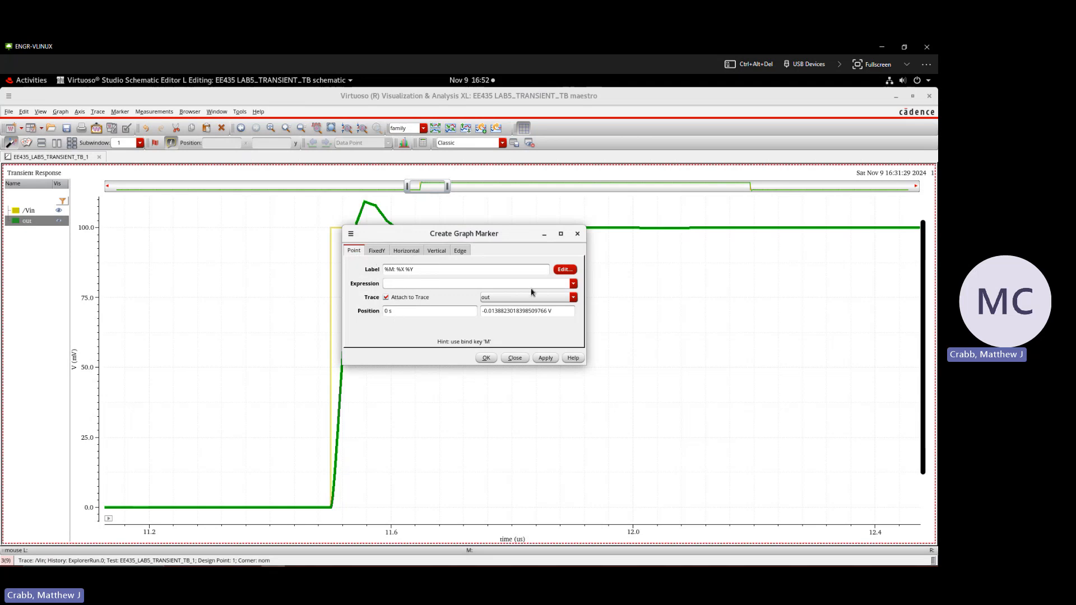
pyautogui.click(492, 298)
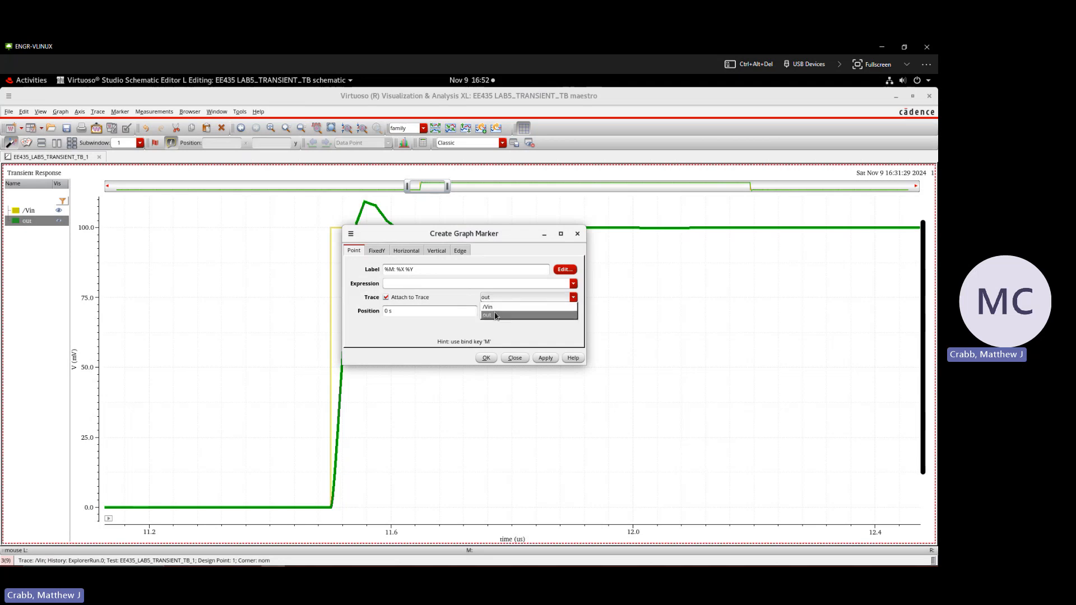
pyautogui.click(495, 316)
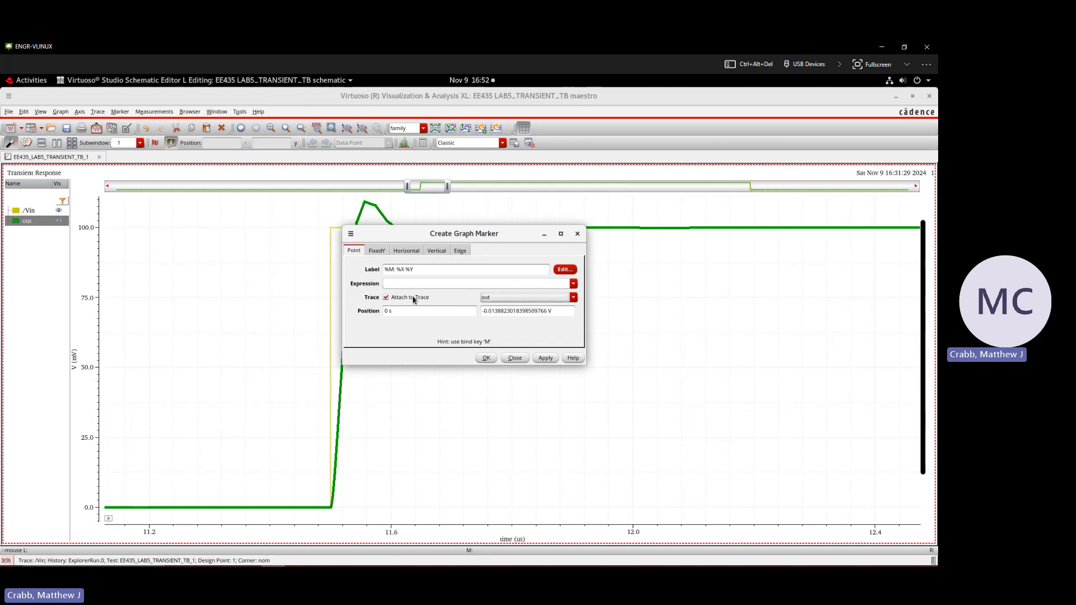
pyautogui.click(483, 358)
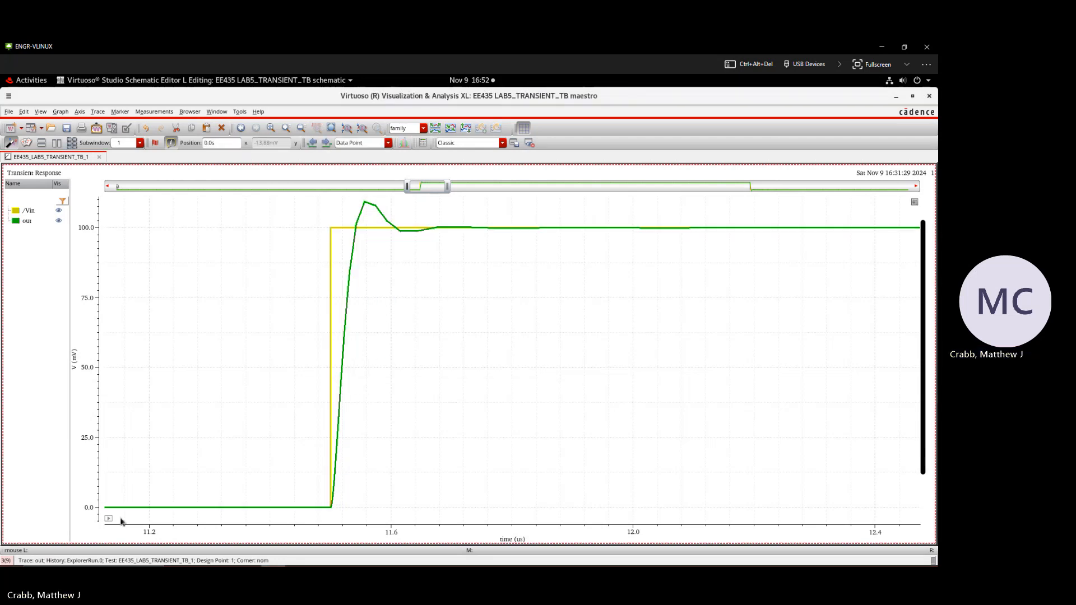
# Create another point marker attached to the out trace with its X position set to about 11.6 µs
pyautogui.click(364, 207)
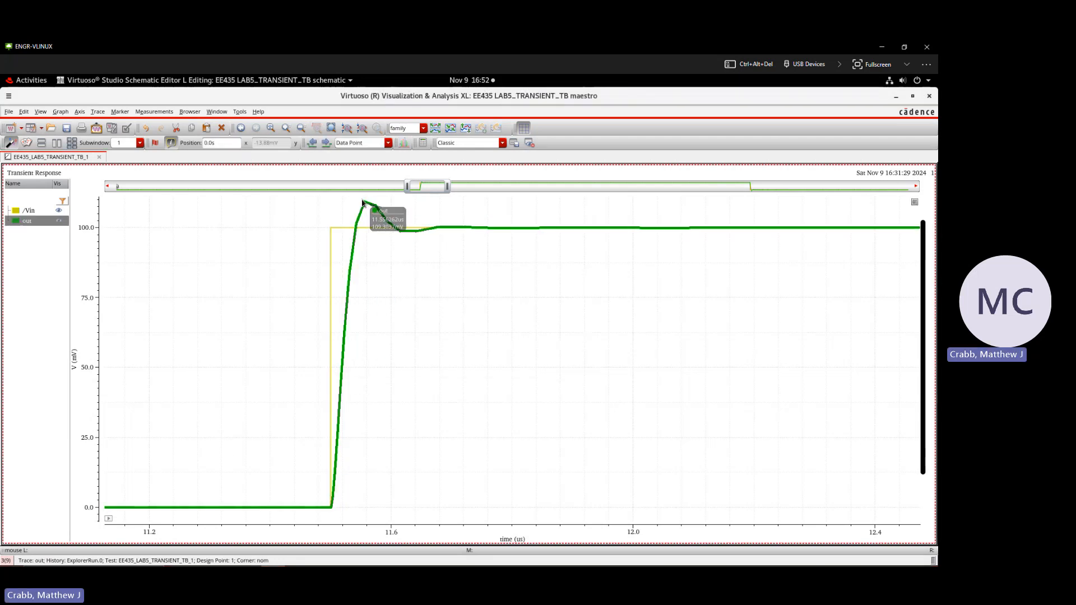
pyautogui.click(128, 112)
pyautogui.click(145, 157)
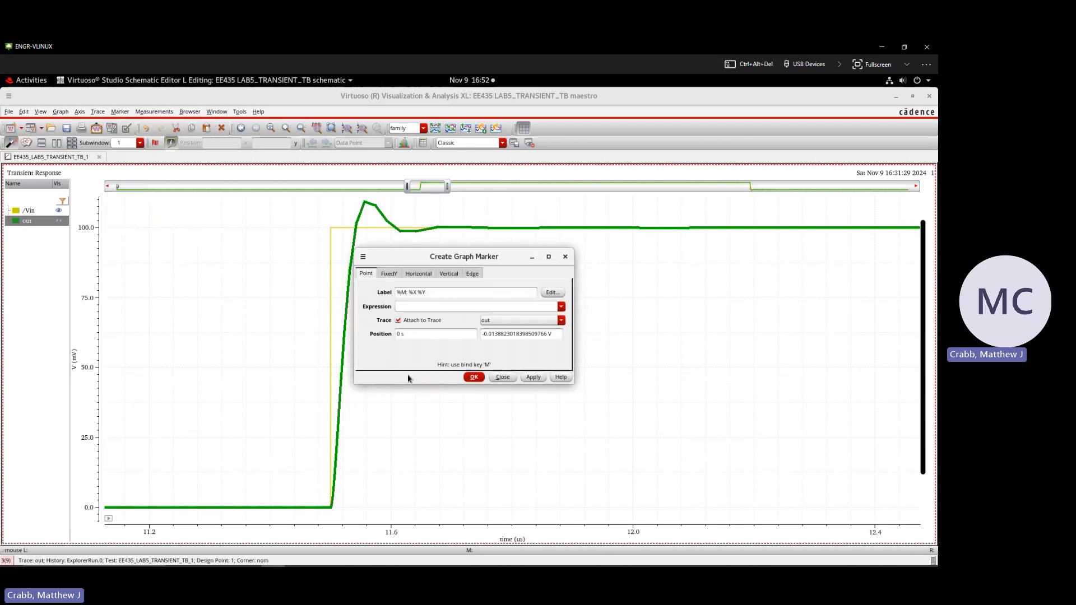
pyautogui.moveTo(415, 334); pyautogui.dragTo(391, 333)
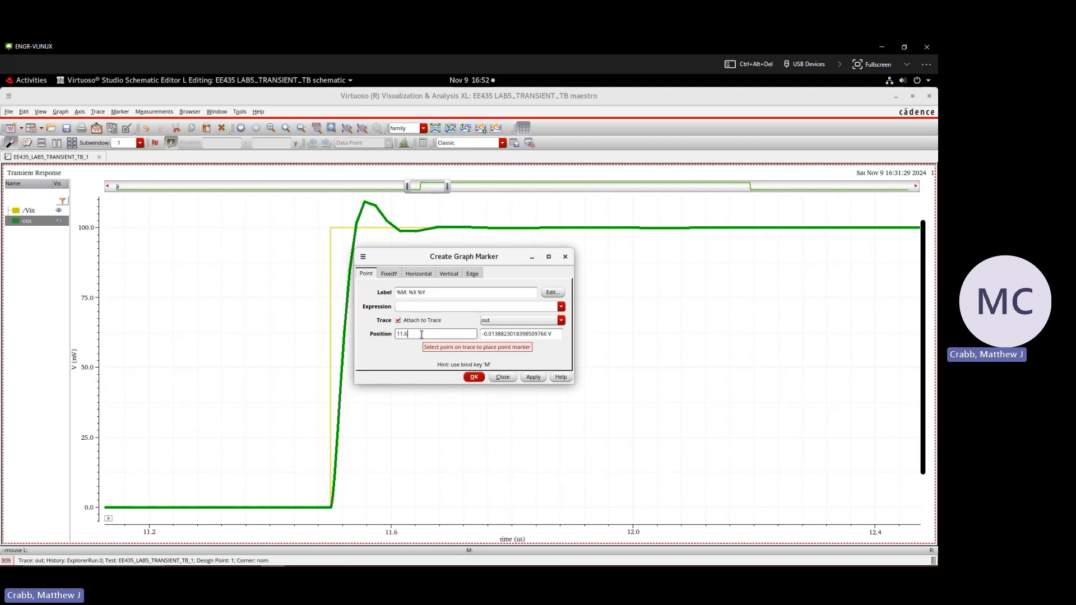
pyautogui.click(474, 376)
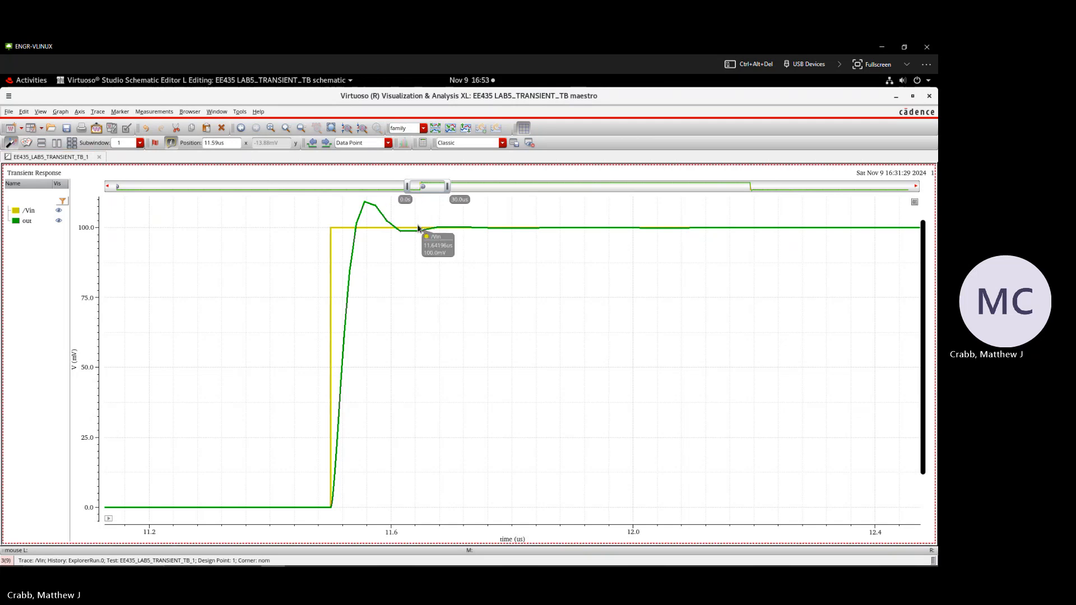
pyautogui.click(419, 228)
pyautogui.click(380, 214)
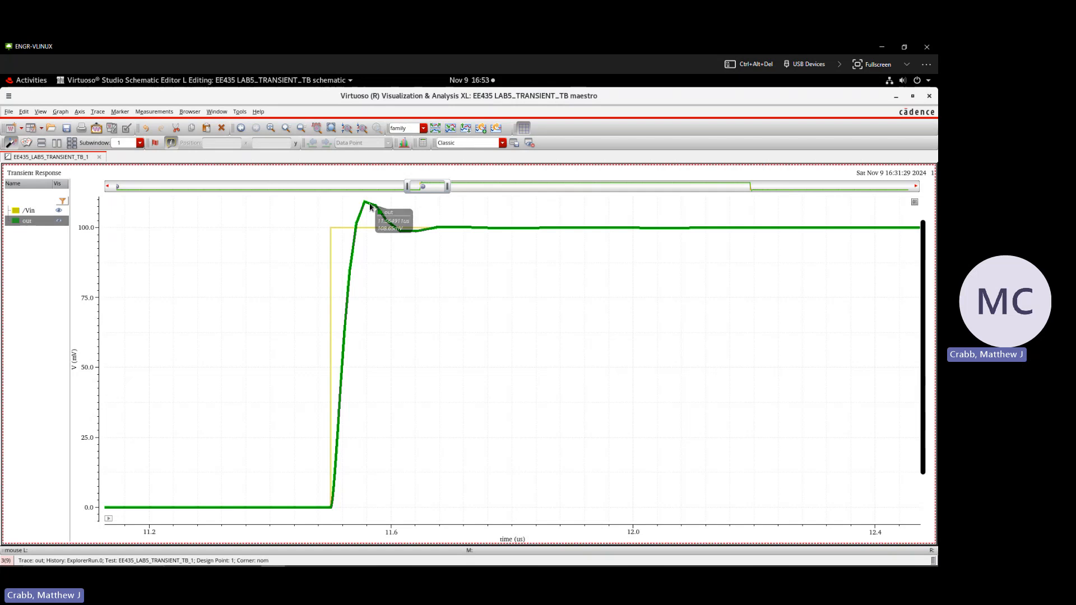
pyautogui.moveTo(374, 212)
pyautogui.click(120, 112)
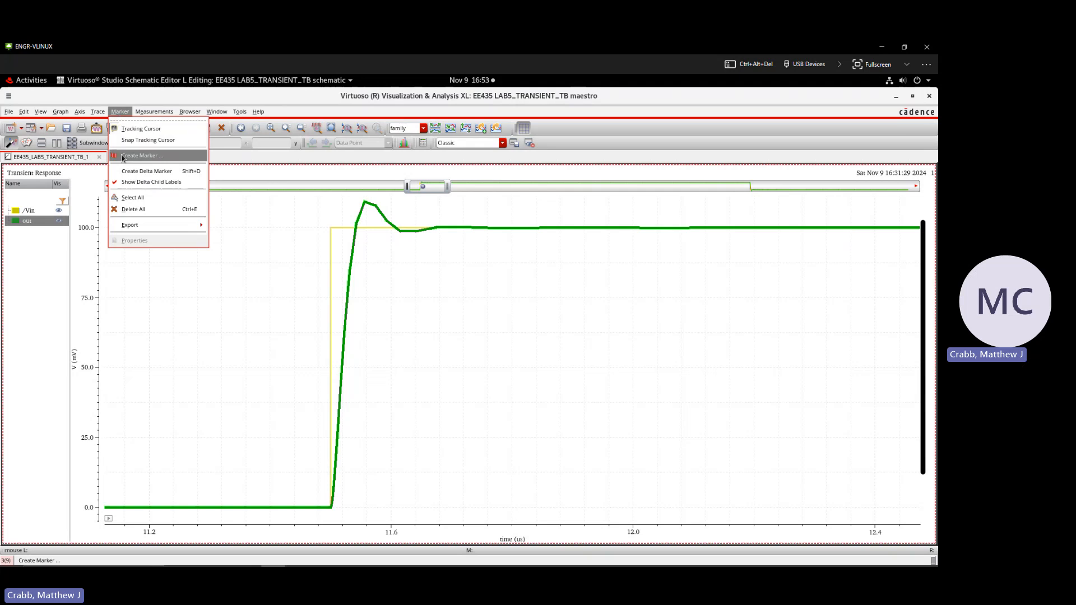
pyautogui.click(127, 156)
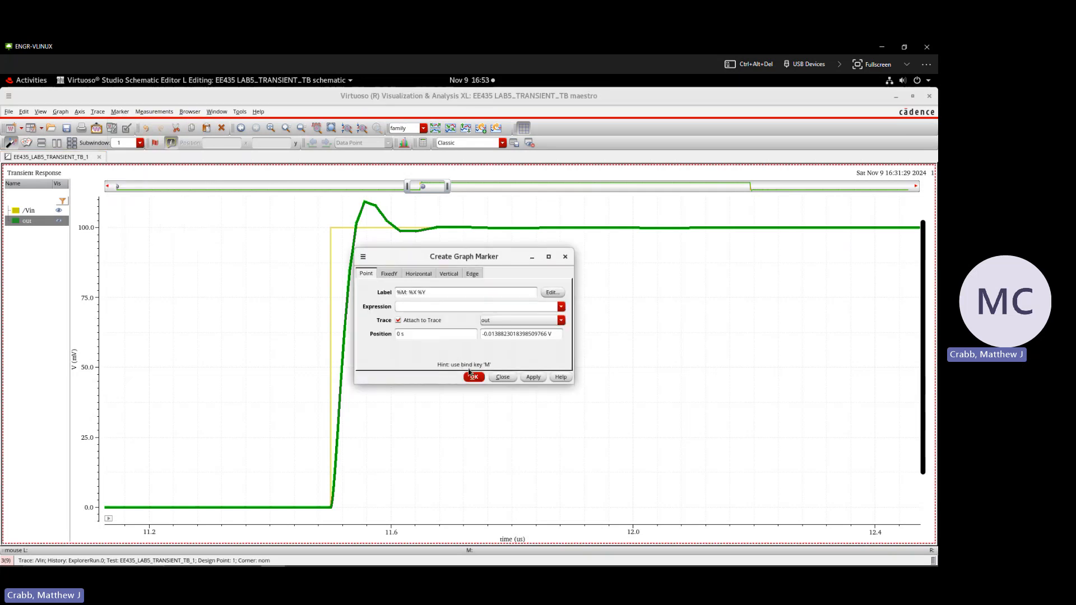
pyautogui.click(502, 377)
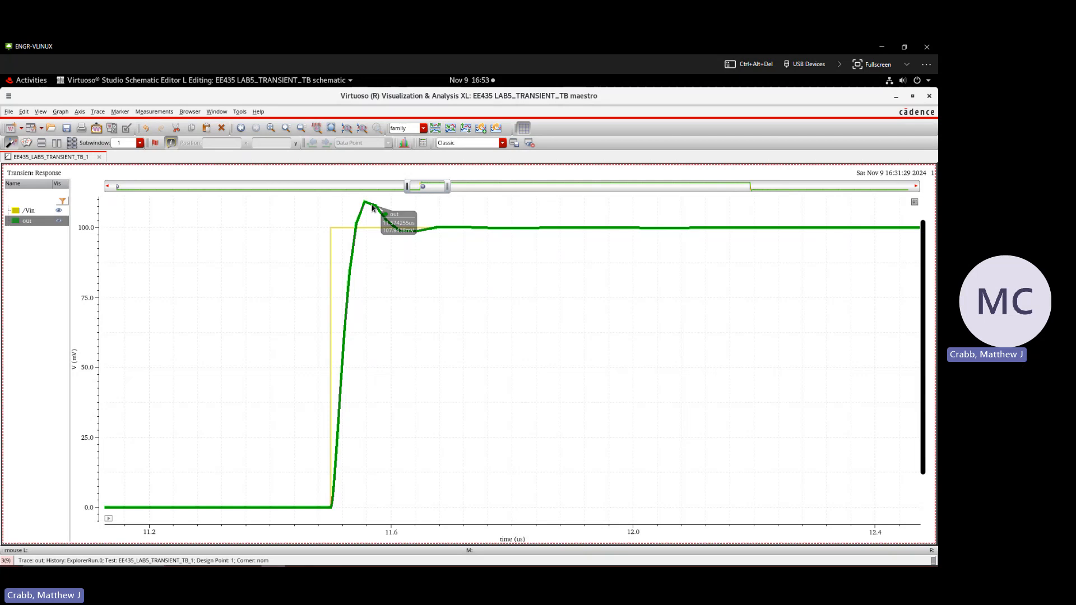
# Place a point marker on the out trace's overshoot peak at about 11.556 µs and shift its label clear of the curves
pyautogui.click(375, 208)
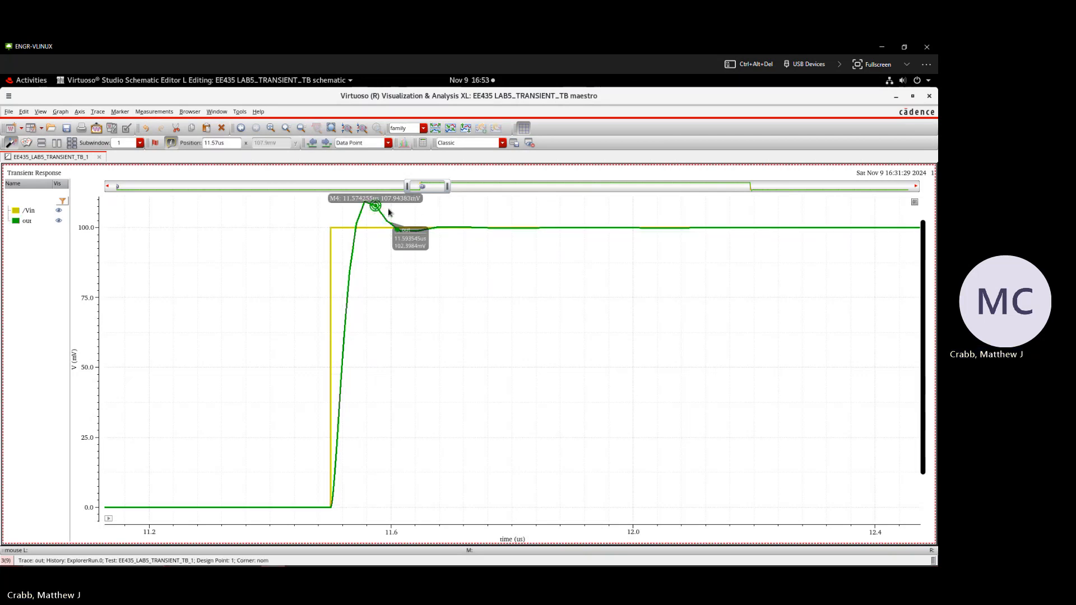
pyautogui.moveTo(396, 209)
pyautogui.mouseDown()
pyautogui.moveTo(473, 274)
pyautogui.moveTo(259, 250)
pyautogui.moveTo(345, 240)
pyautogui.moveTo(299, 234)
pyautogui.mouseUp()
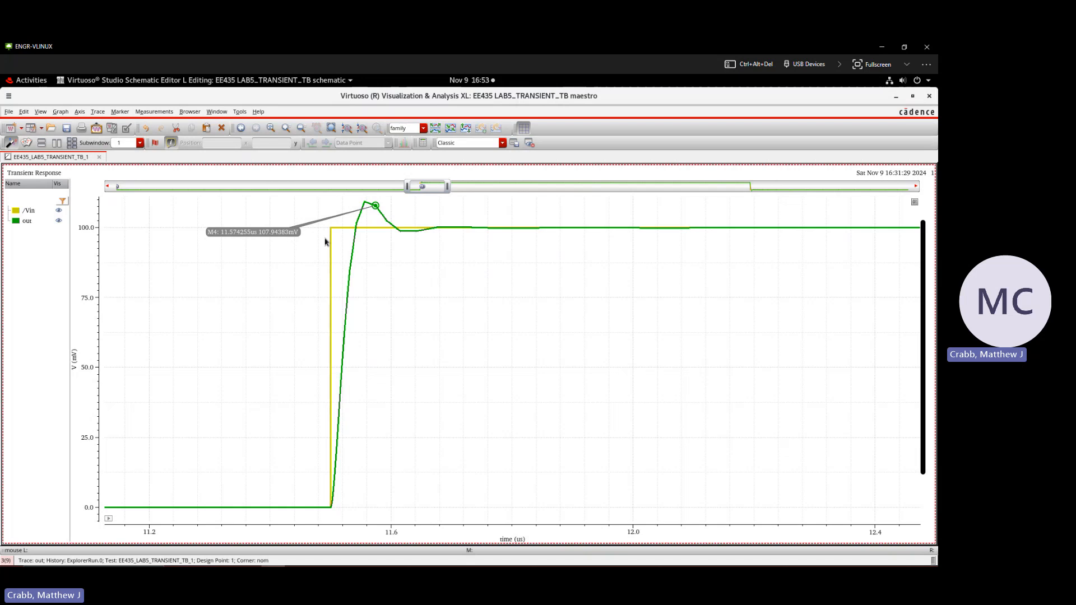
pyautogui.click(374, 205)
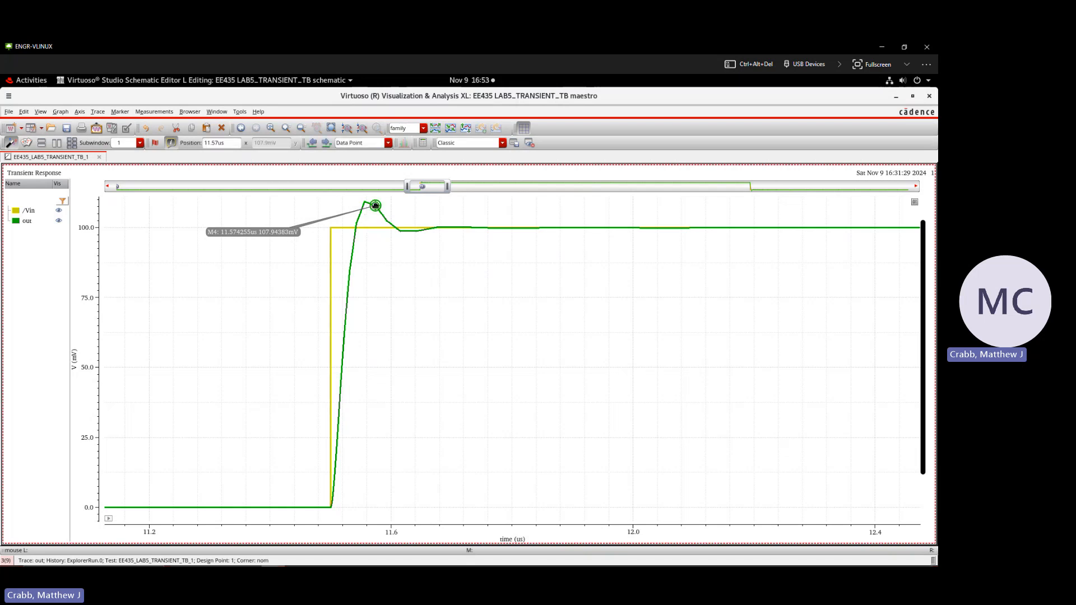
pyautogui.moveTo(375, 205)
pyautogui.mouseDown()
pyautogui.moveTo(385, 222)
pyautogui.moveTo(444, 232)
pyautogui.moveTo(406, 231)
pyautogui.moveTo(360, 198)
pyautogui.moveTo(350, 321)
pyautogui.moveTo(352, 278)
pyautogui.moveTo(330, 268)
pyautogui.moveTo(328, 229)
pyautogui.moveTo(348, 232)
pyautogui.moveTo(332, 247)
pyautogui.moveTo(331, 307)
pyautogui.moveTo(348, 331)
pyautogui.moveTo(362, 208)
pyautogui.moveTo(393, 224)
pyautogui.moveTo(365, 201)
pyautogui.mouseUp()
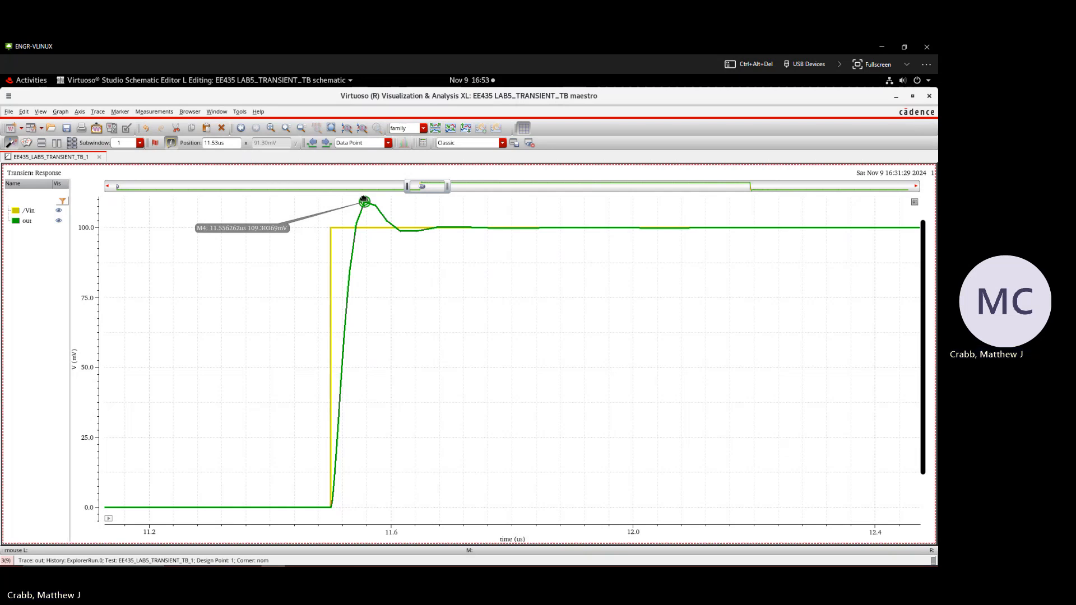
# Add a point marker at the out trace's undershoot, place its label below the curve, and slide the marker to about 11.721 µs
pyautogui.click(410, 236)
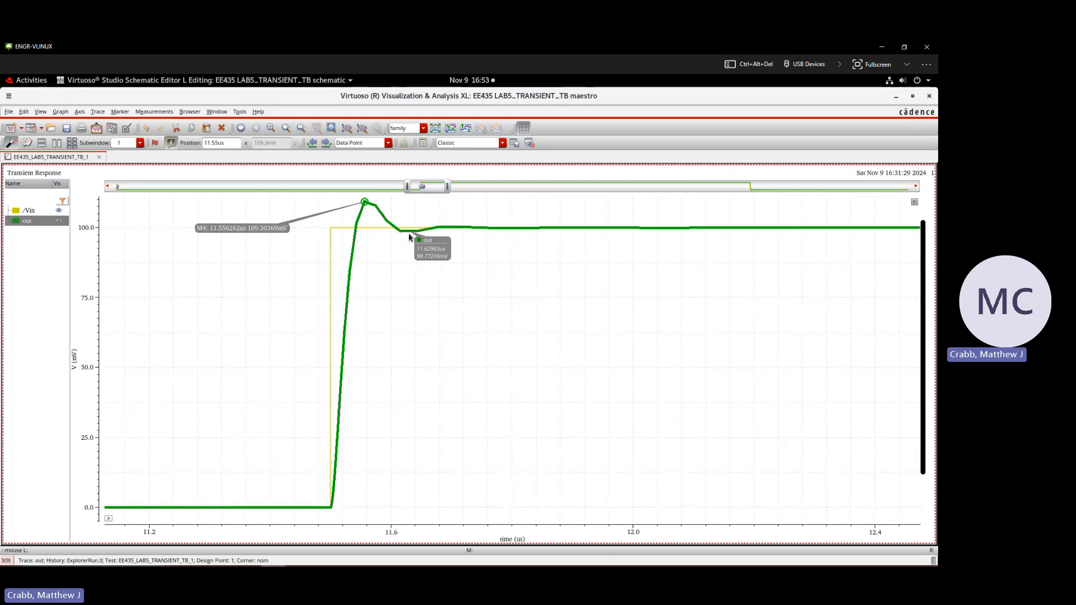
pyautogui.press('m')
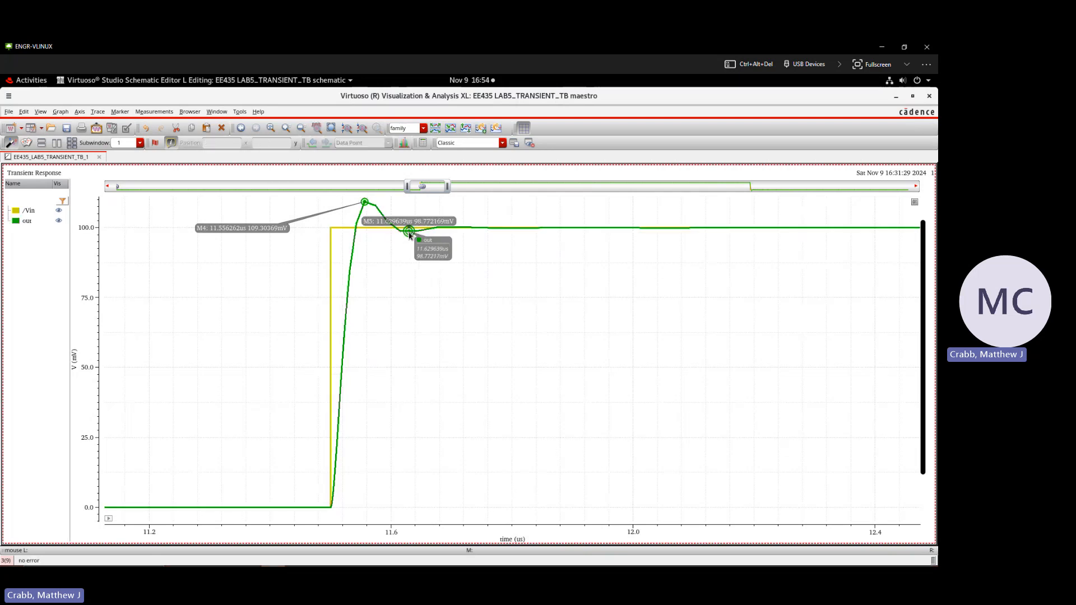
pyautogui.moveTo(408, 222); pyautogui.dragTo(451, 271)
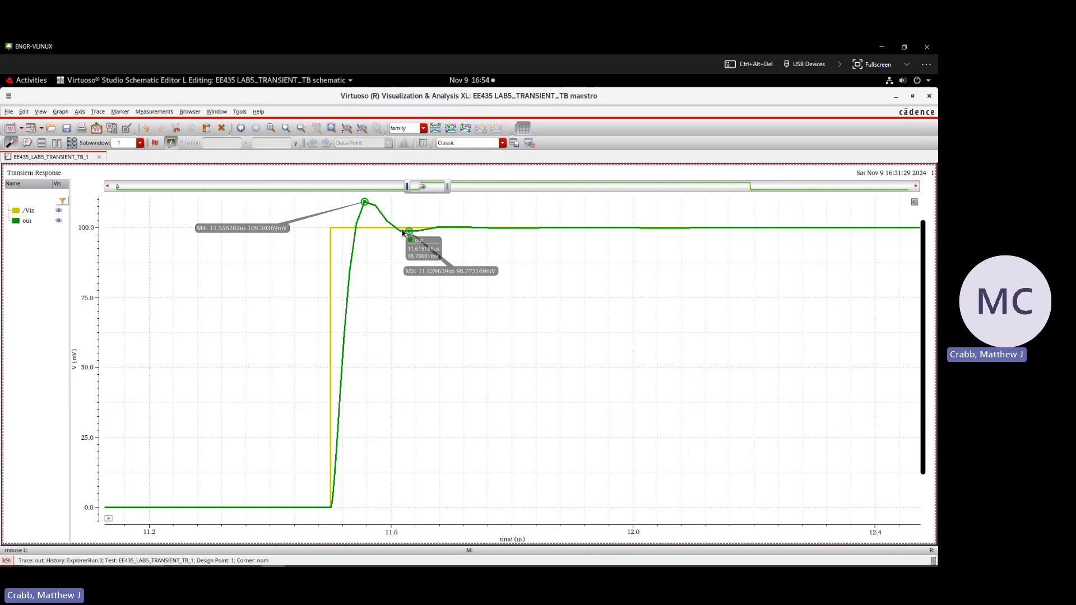
pyautogui.moveTo(408, 231)
pyautogui.mouseDown()
pyautogui.moveTo(467, 235)
pyautogui.moveTo(463, 226)
pyautogui.mouseUp()
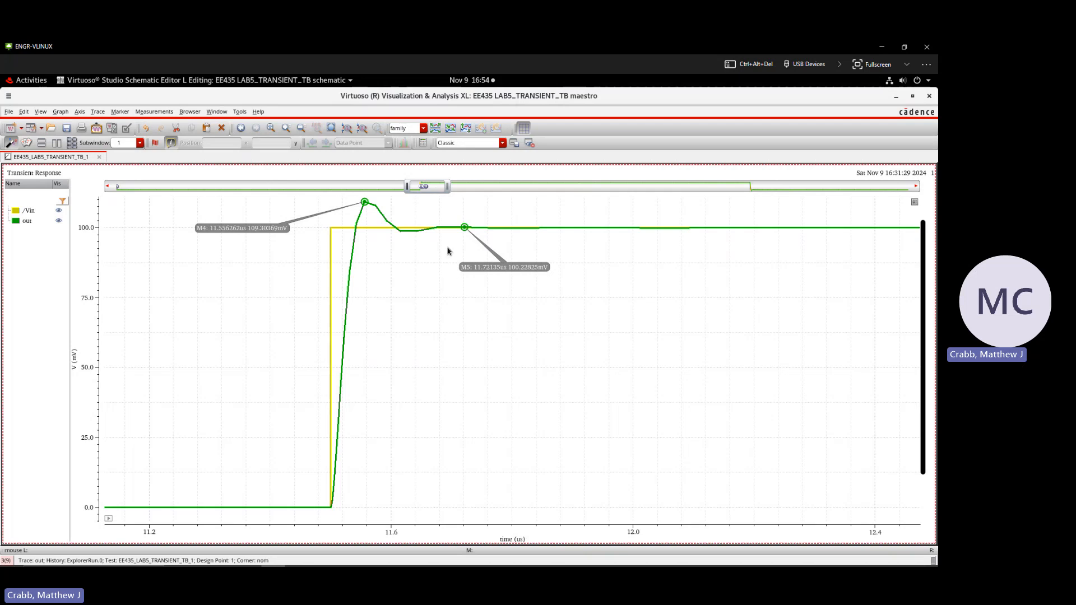
# Open the point marker properties of M5 and move the dialog away from the markers on the waveform
pyautogui.click(464, 227)
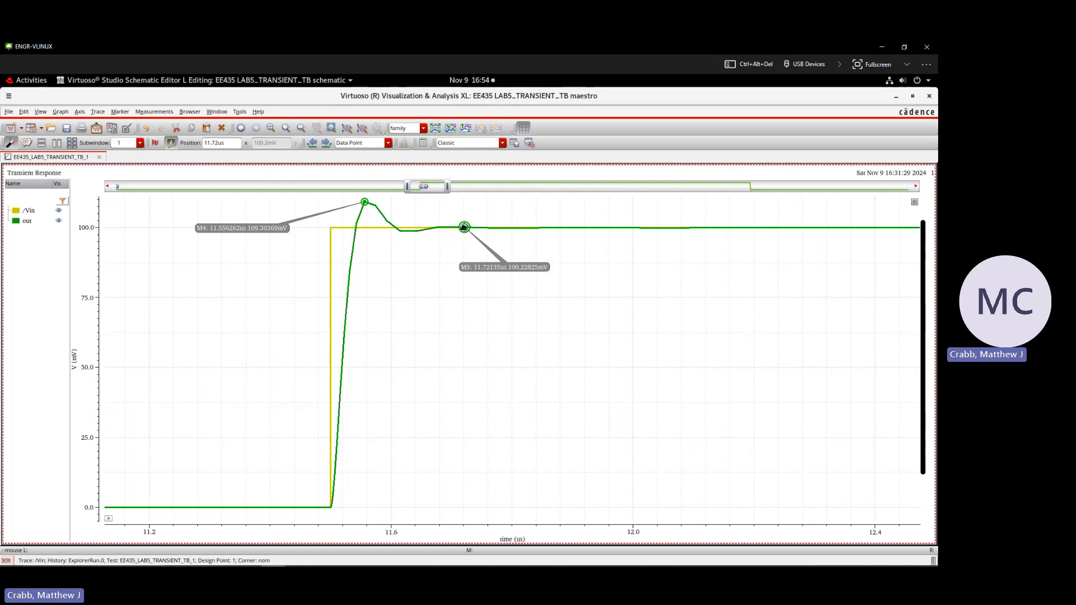
pyautogui.rightClick(464, 226)
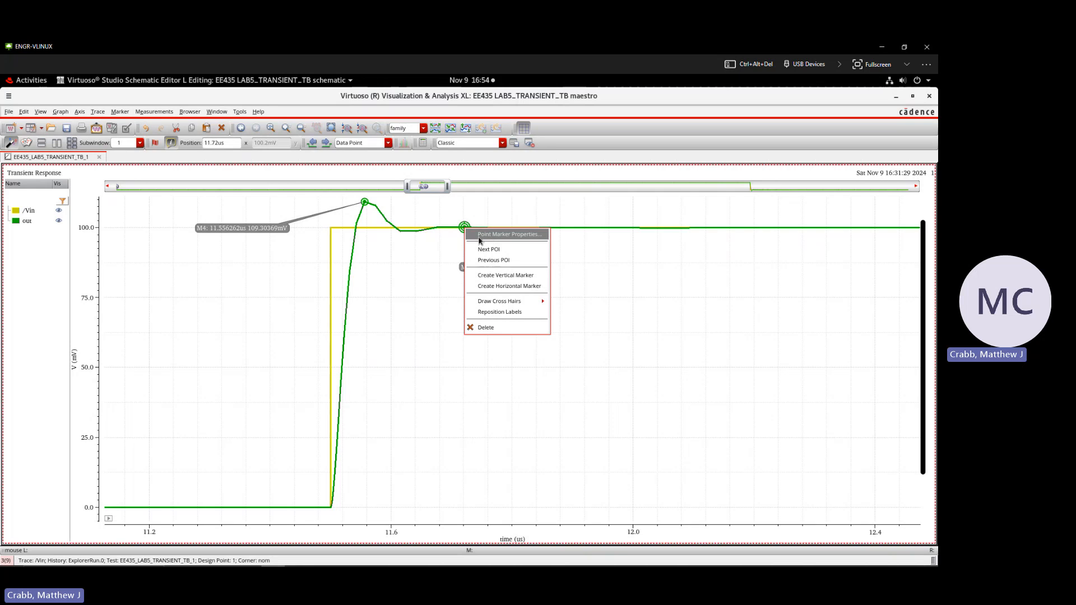
pyautogui.click(509, 235)
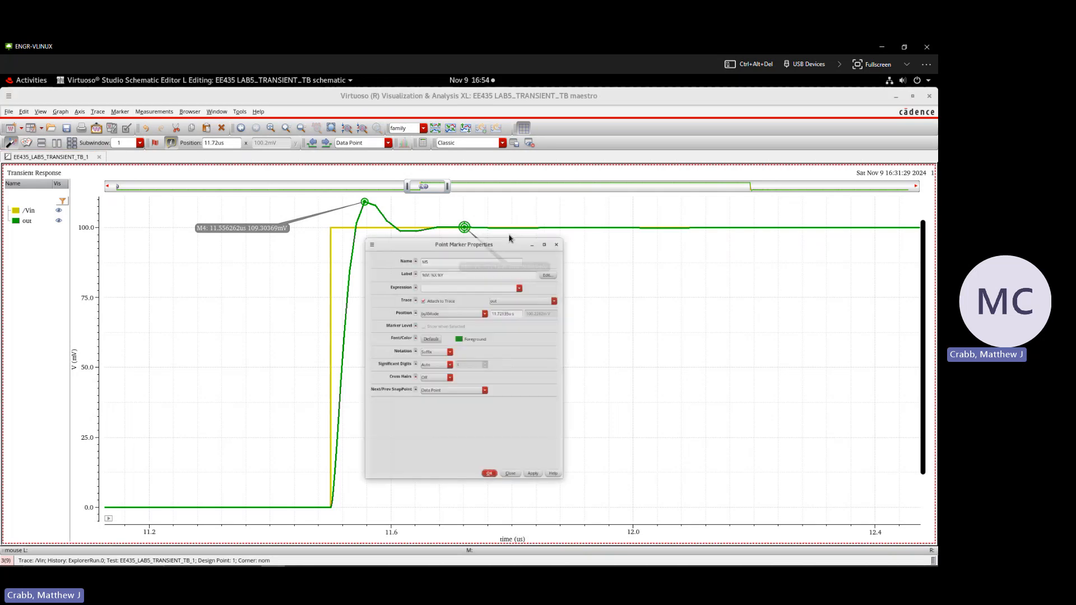
pyautogui.moveTo(422, 171)
pyautogui.mouseDown()
pyautogui.moveTo(692, 168)
pyautogui.moveTo(676, 167)
pyautogui.mouseUp()
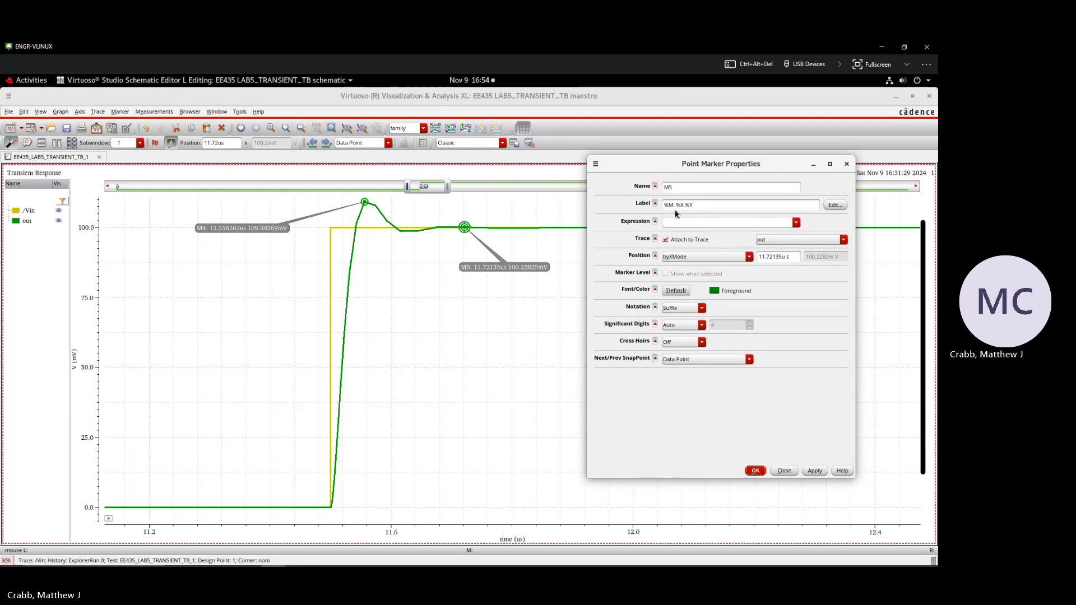
# Turn on the cross hairs for marker M5 and apply the change
pyautogui.click(668, 344)
pyautogui.click(677, 363)
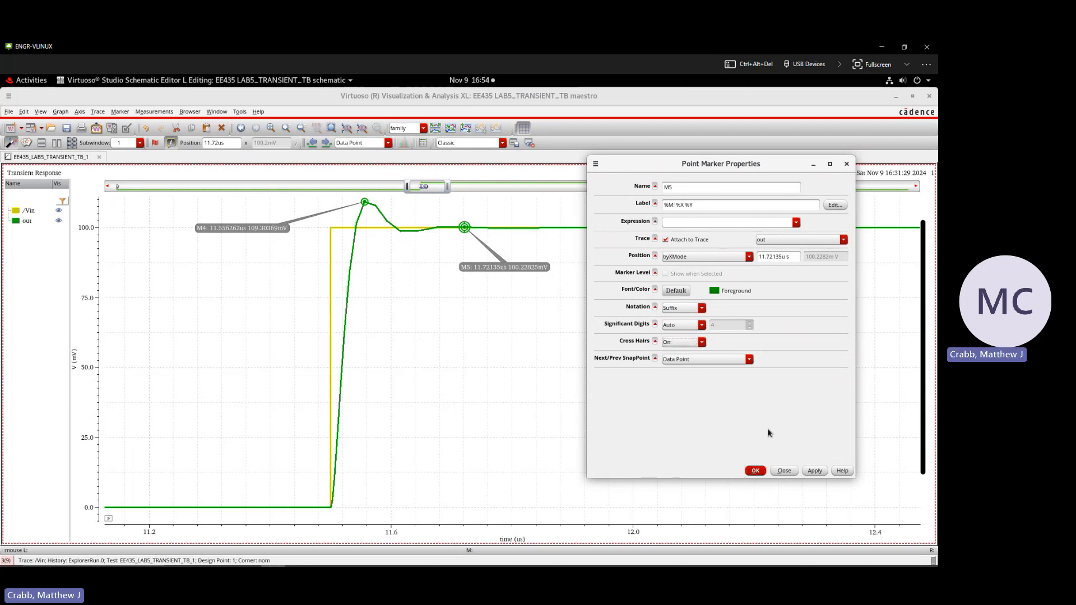
pyautogui.click(813, 472)
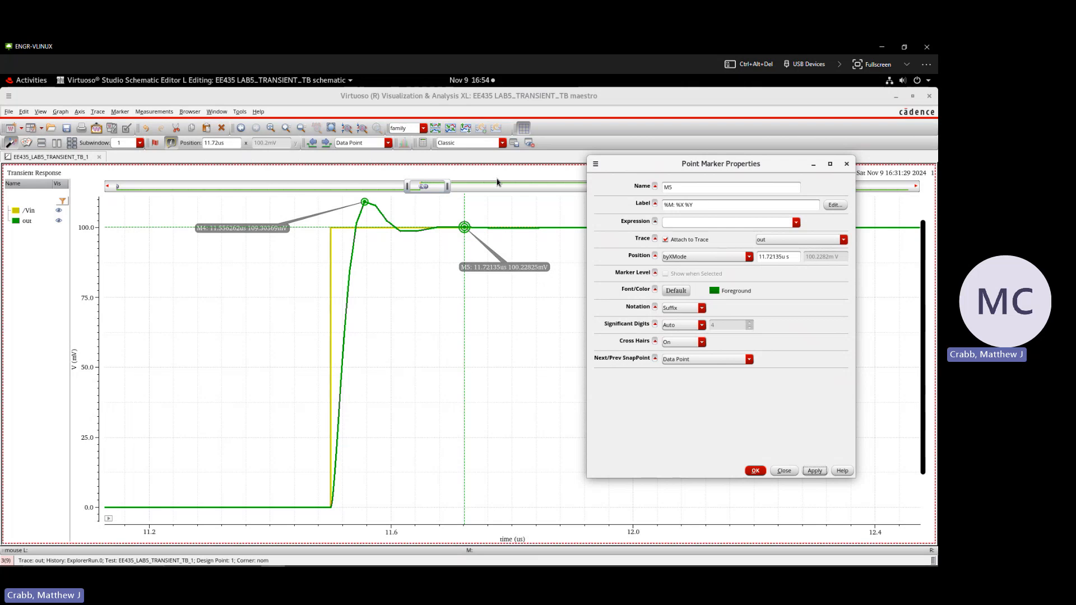
# Switch the cross hairs of marker M5 back off and apply the change
pyautogui.click(696, 359)
pyautogui.click(678, 343)
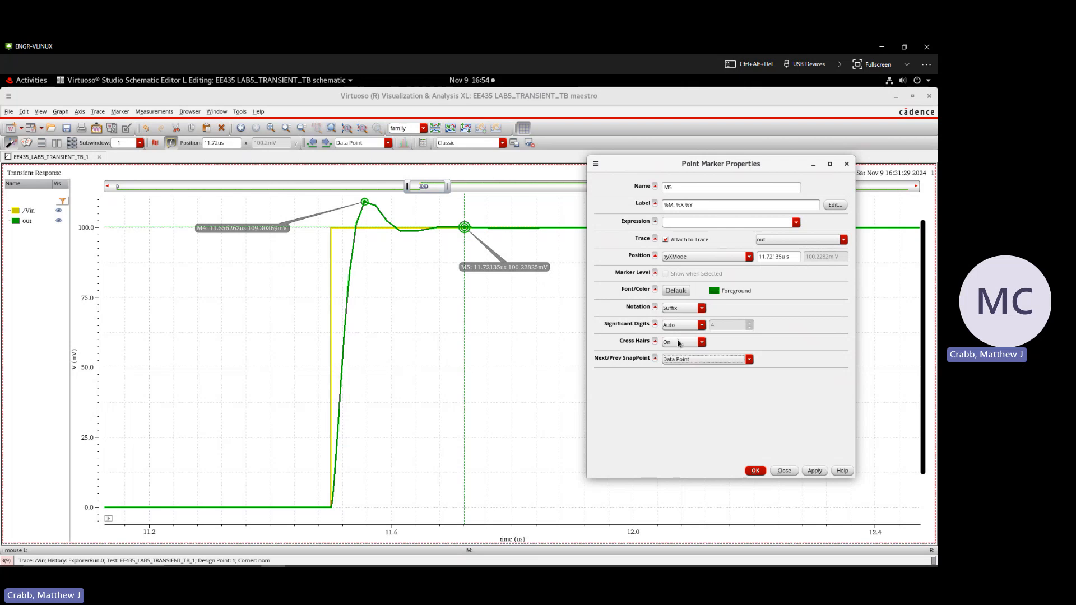
pyautogui.click(678, 344)
pyautogui.click(674, 353)
pyautogui.click(814, 470)
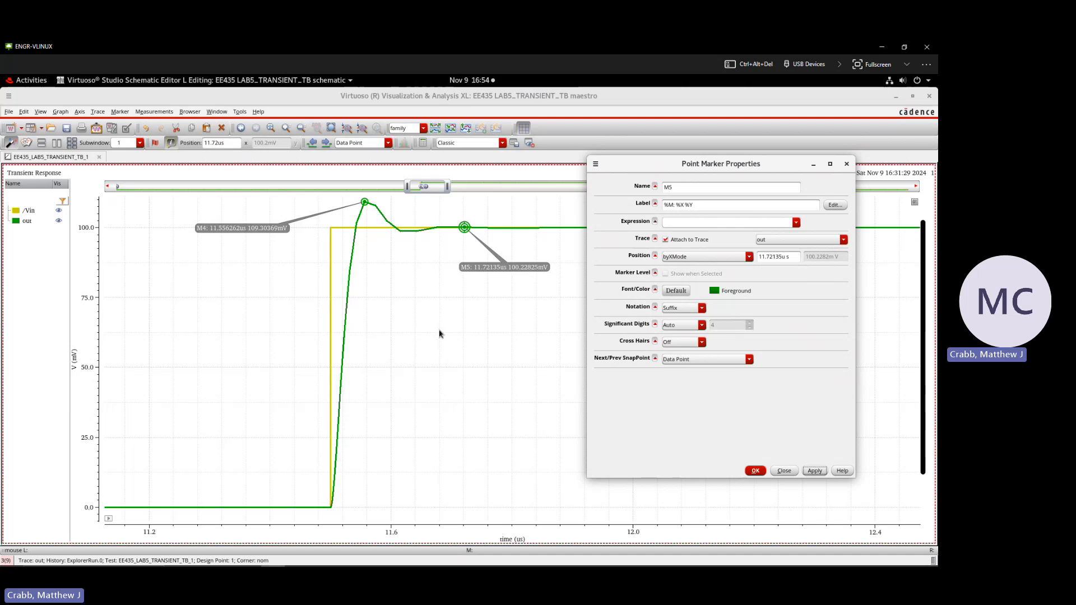
# Move marker M5 onto the rising edge of the out trace at about 11.519 µs and 50.67 mV
pyautogui.moveTo(341, 374)
pyautogui.moveTo(465, 227)
pyautogui.mouseDown()
pyautogui.moveTo(354, 235)
pyautogui.moveTo(341, 365)
pyautogui.mouseUp()
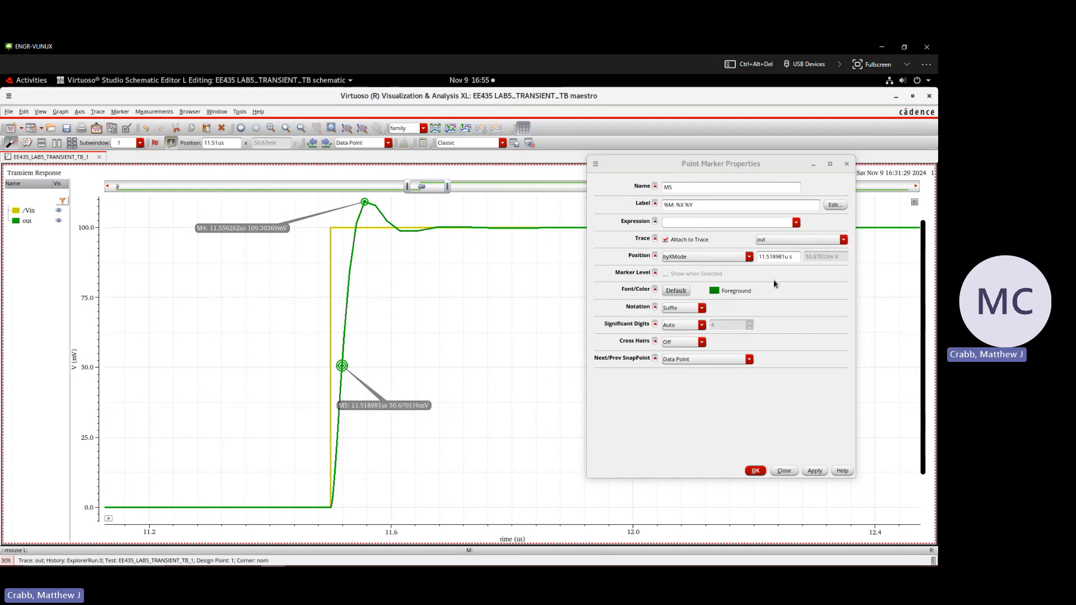
# Set marker M5's position by Y value at 50 mV, apply it, and shift its label clear of the out trace
pyautogui.click(715, 261)
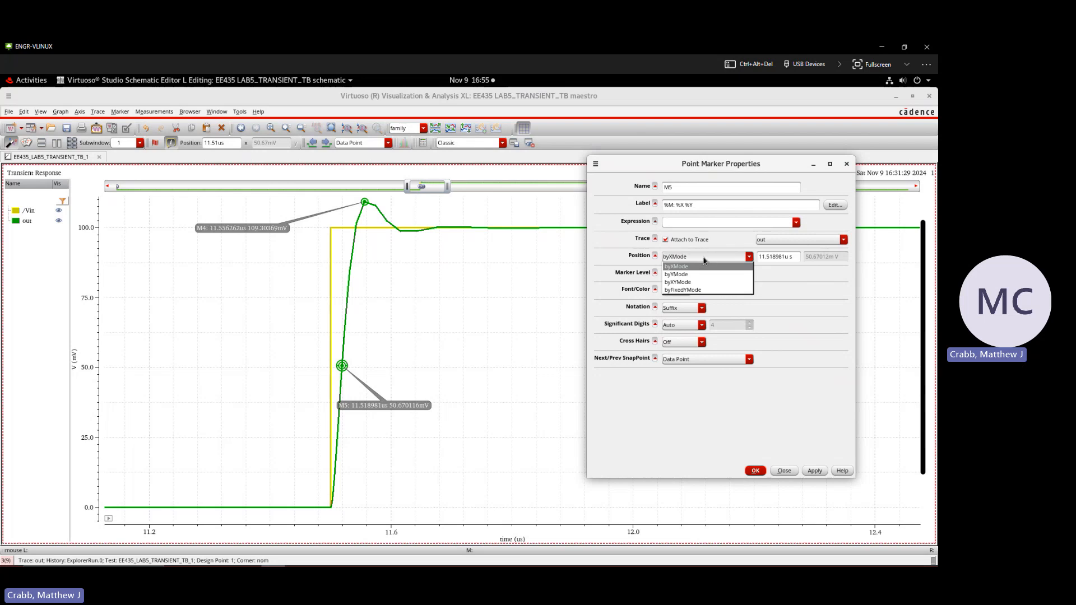
pyautogui.click(706, 262)
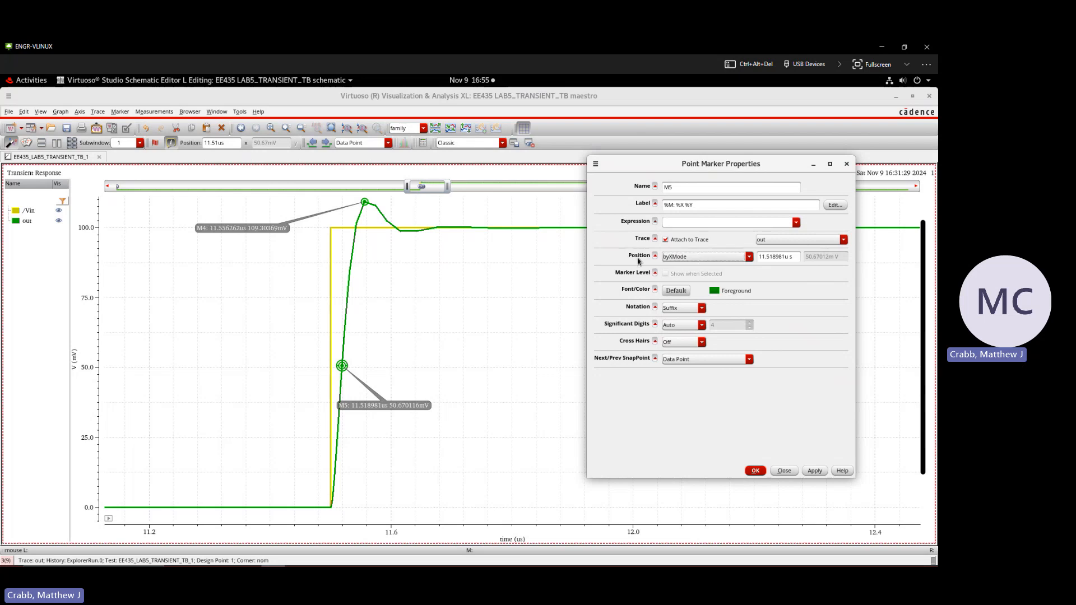
pyautogui.click(684, 260)
pyautogui.click(684, 271)
pyautogui.tripleClick(843, 257)
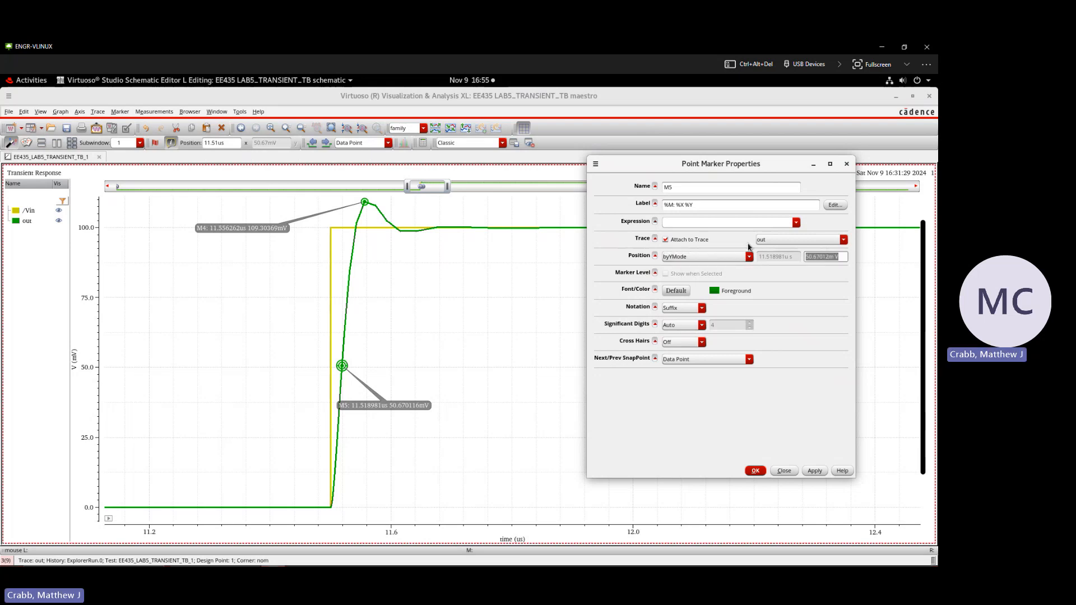
pyautogui.write('50m')
pyautogui.click(814, 470)
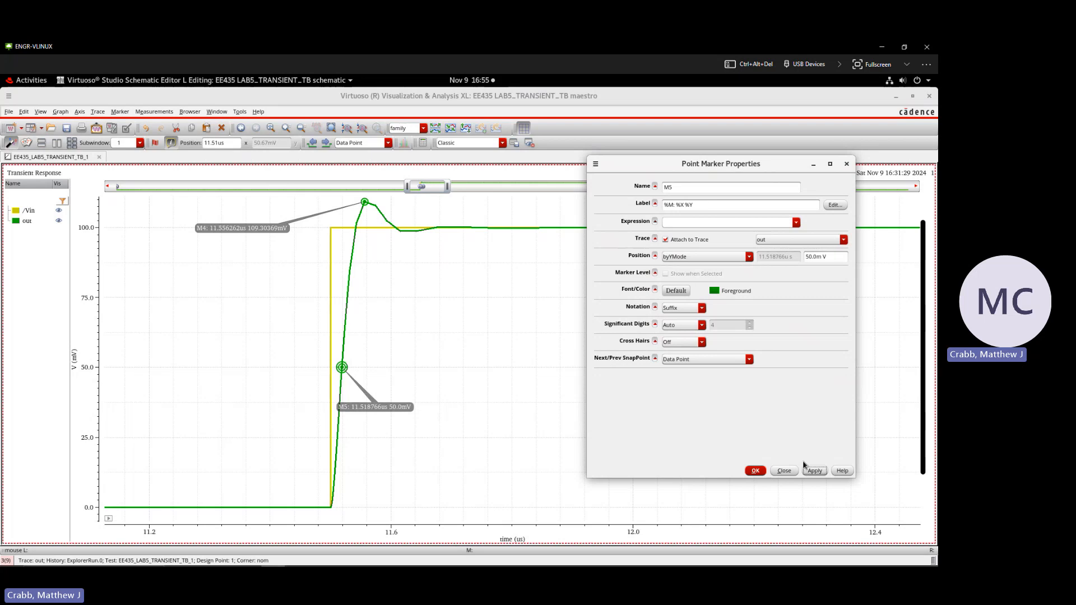
pyautogui.moveTo(400, 411); pyautogui.dragTo(433, 396)
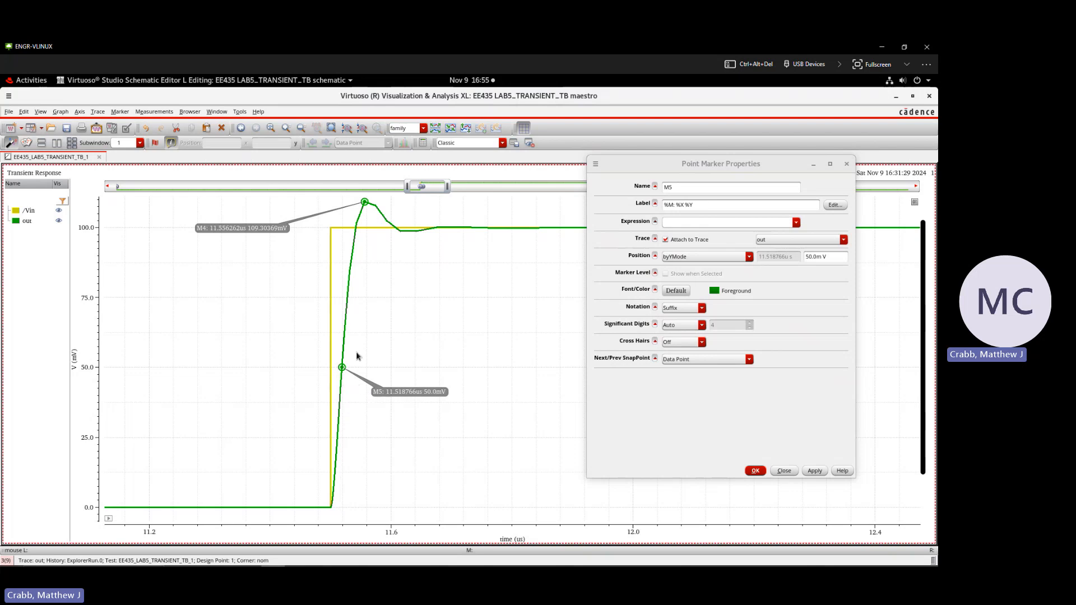
# Set marker M5's position by X value at 11.6 µs, apply it, and move its label slightly lower
pyautogui.moveTo(334, 427)
pyautogui.click(704, 257)
pyautogui.click(680, 266)
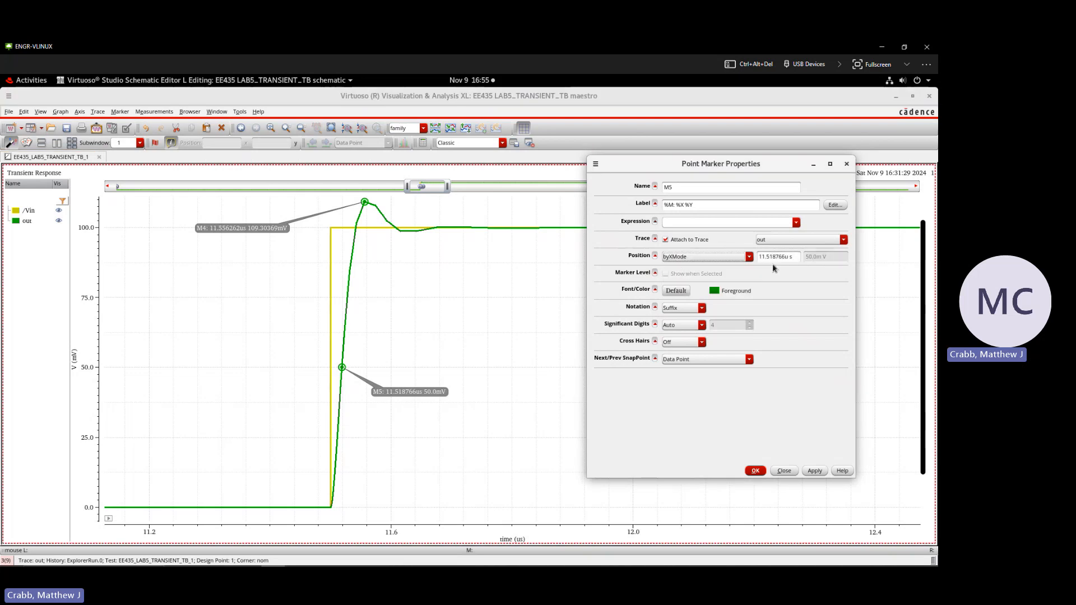
pyautogui.doubleClick(789, 258)
pyautogui.write('11.6u')
pyautogui.click(815, 471)
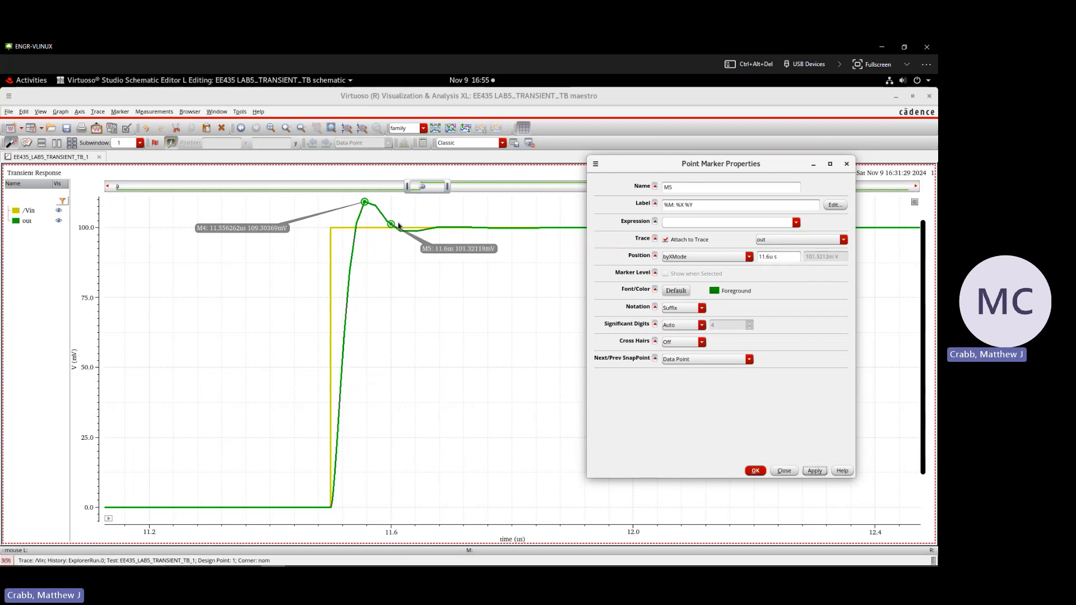
pyautogui.moveTo(451, 251); pyautogui.dragTo(453, 271)
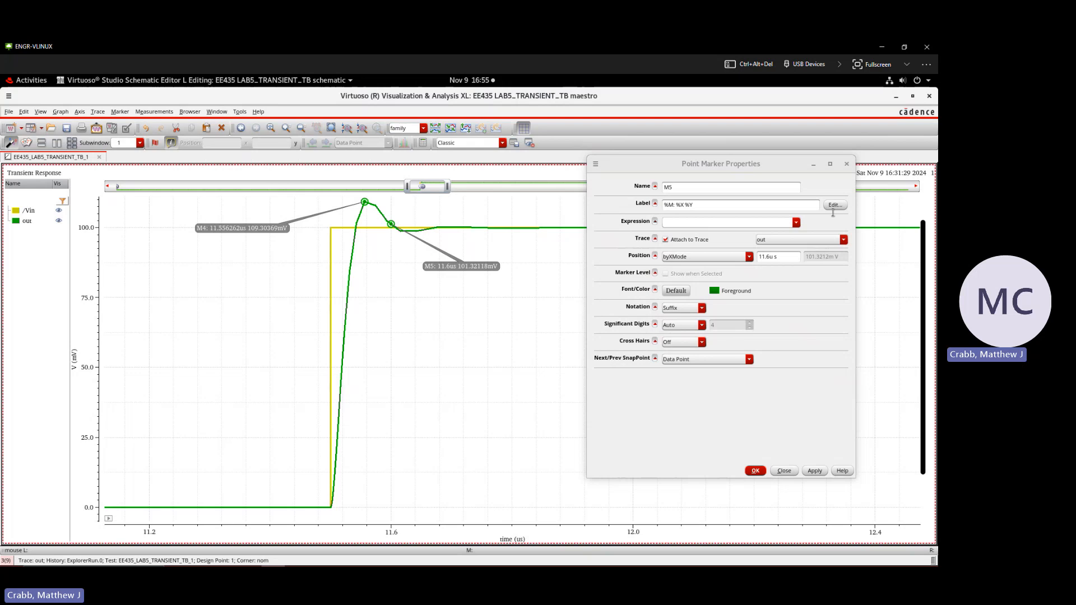
# Remove the marker name and X-coordinate from M5's label format, keeping only %Y, and apply the change
pyautogui.click(835, 205)
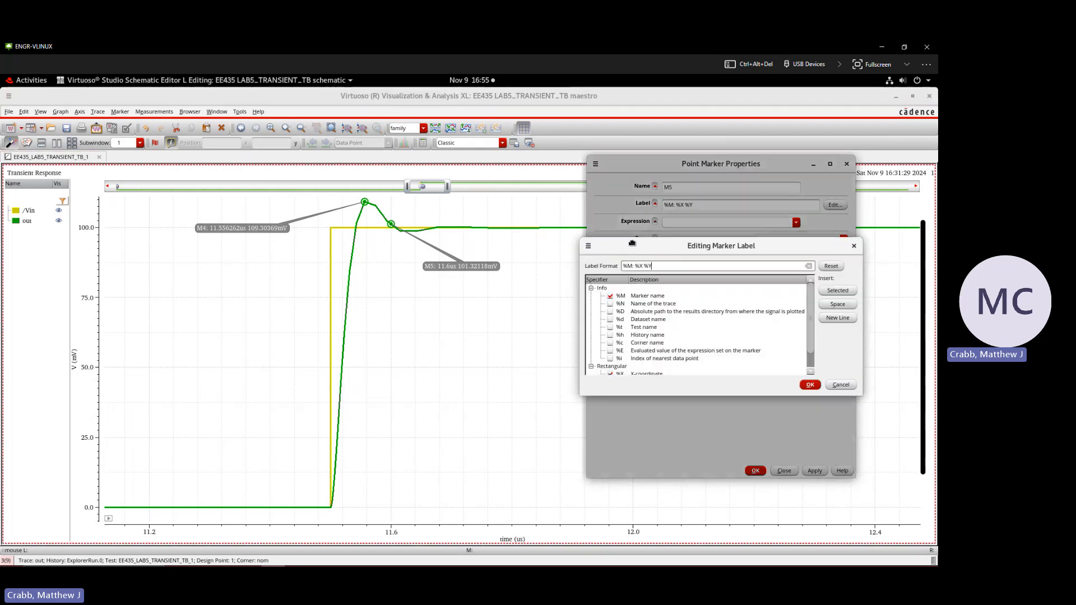
pyautogui.moveTo(631, 244)
pyautogui.mouseDown()
pyautogui.moveTo(530, 224)
pyautogui.moveTo(652, 222)
pyautogui.mouseUp()
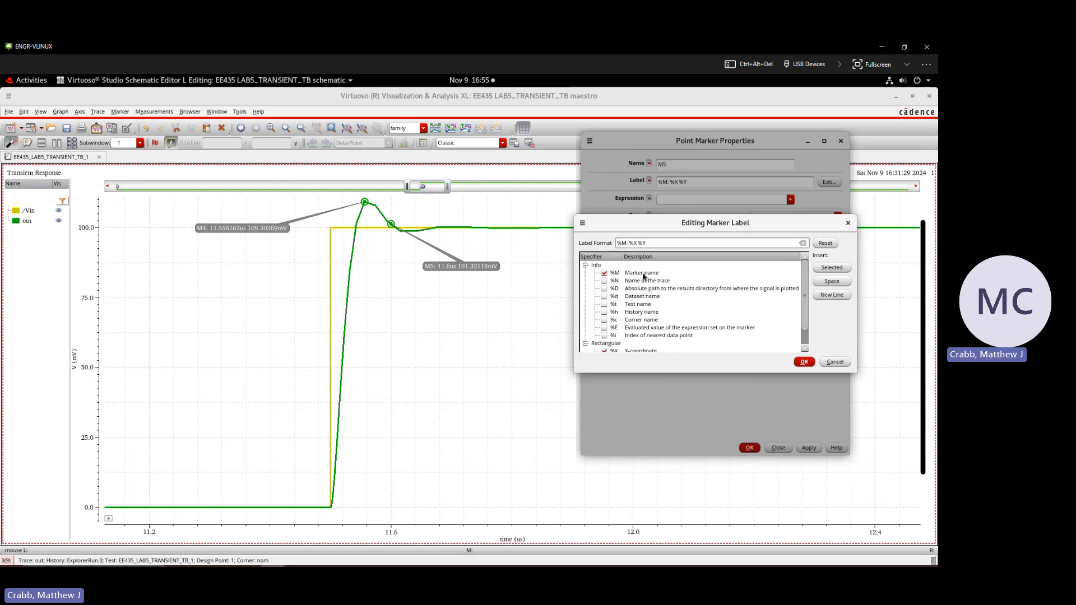
pyautogui.scroll(-1, 646, 280)
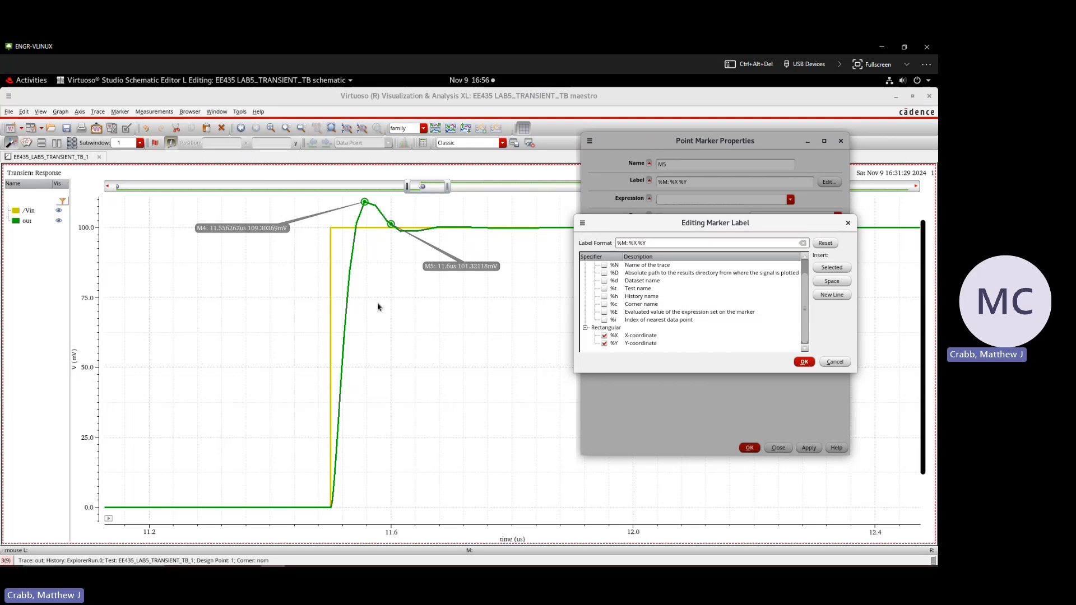
pyautogui.scroll(1, 630, 311)
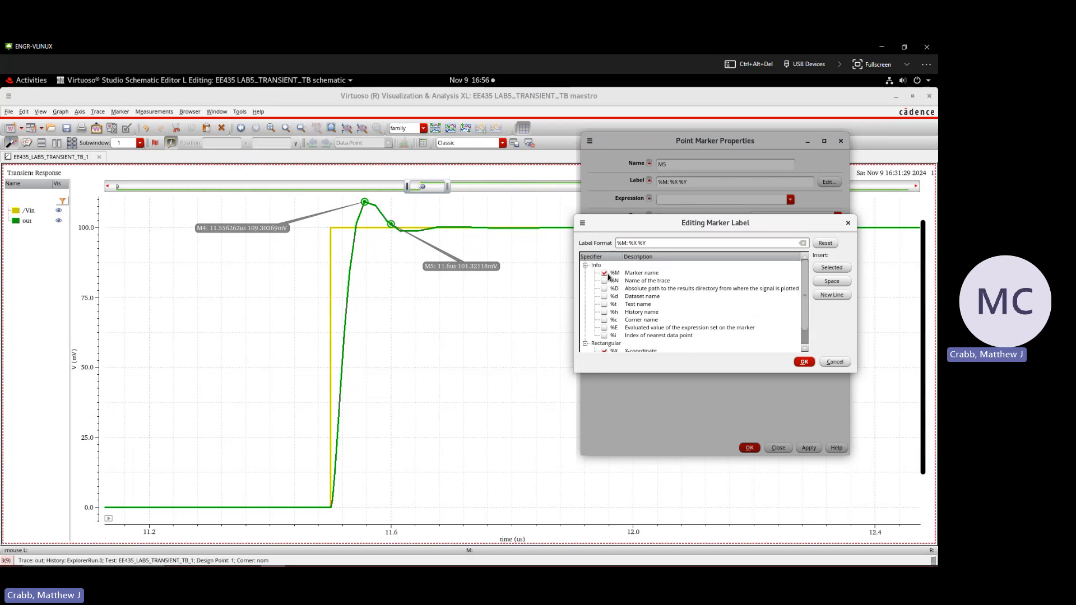
pyautogui.click(604, 274)
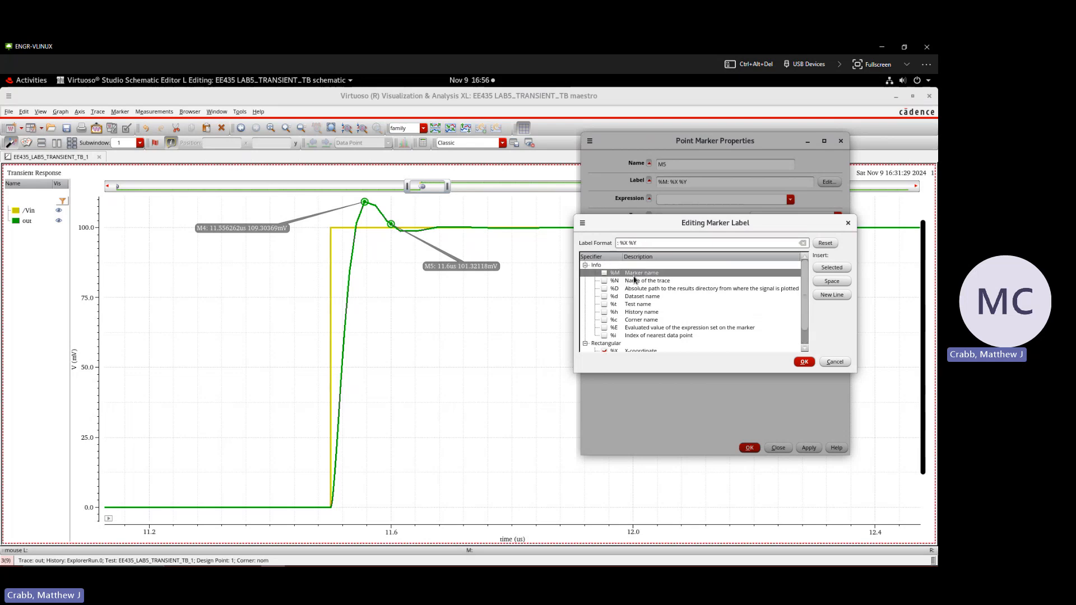
pyautogui.scroll(-1, 632, 281)
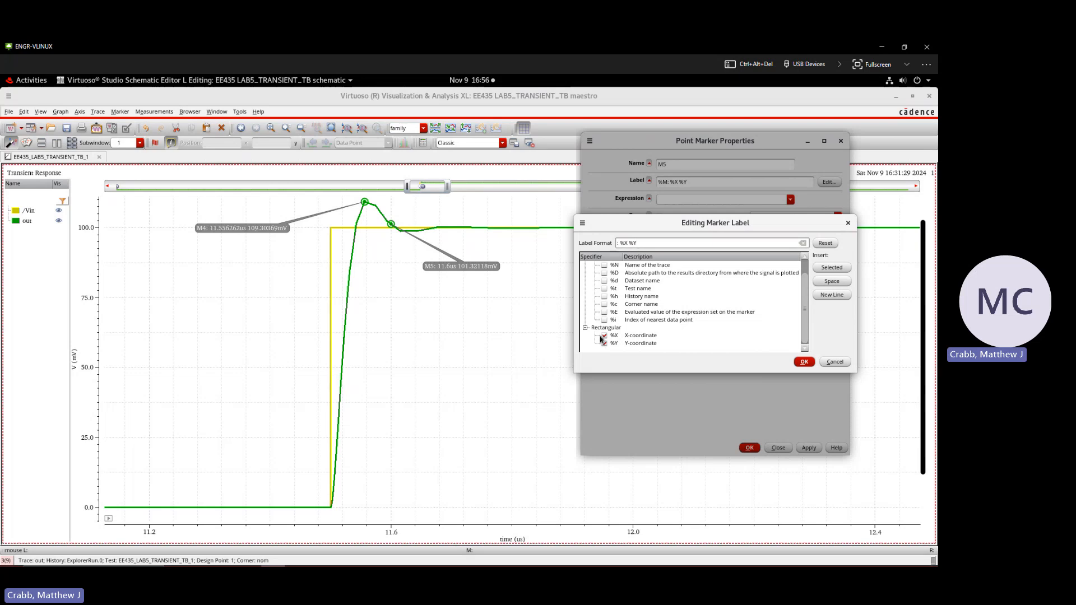
pyautogui.click(603, 336)
pyautogui.click(604, 336)
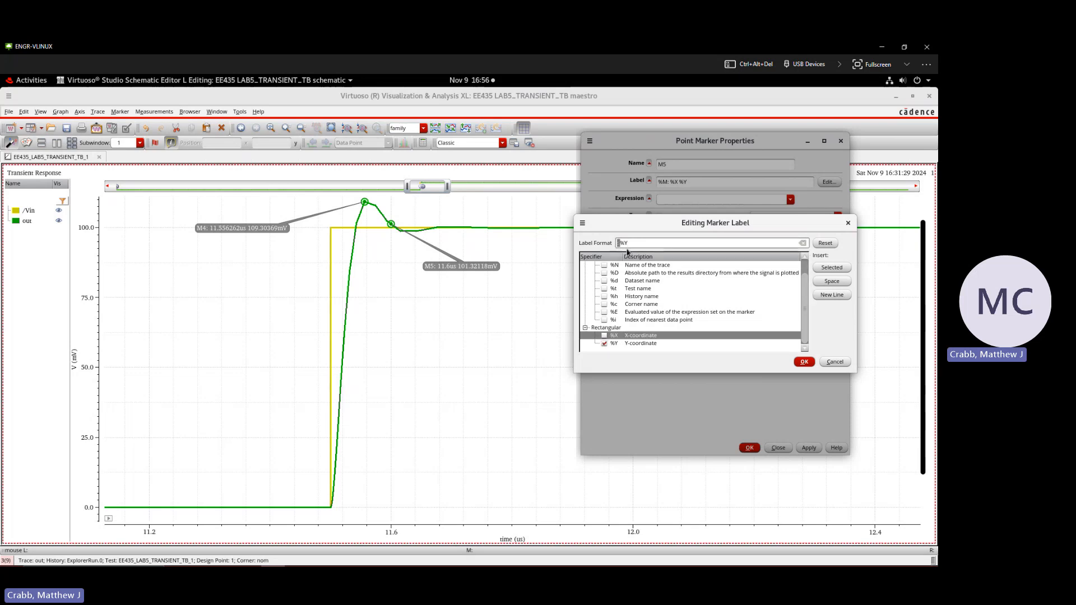
pyautogui.click(804, 362)
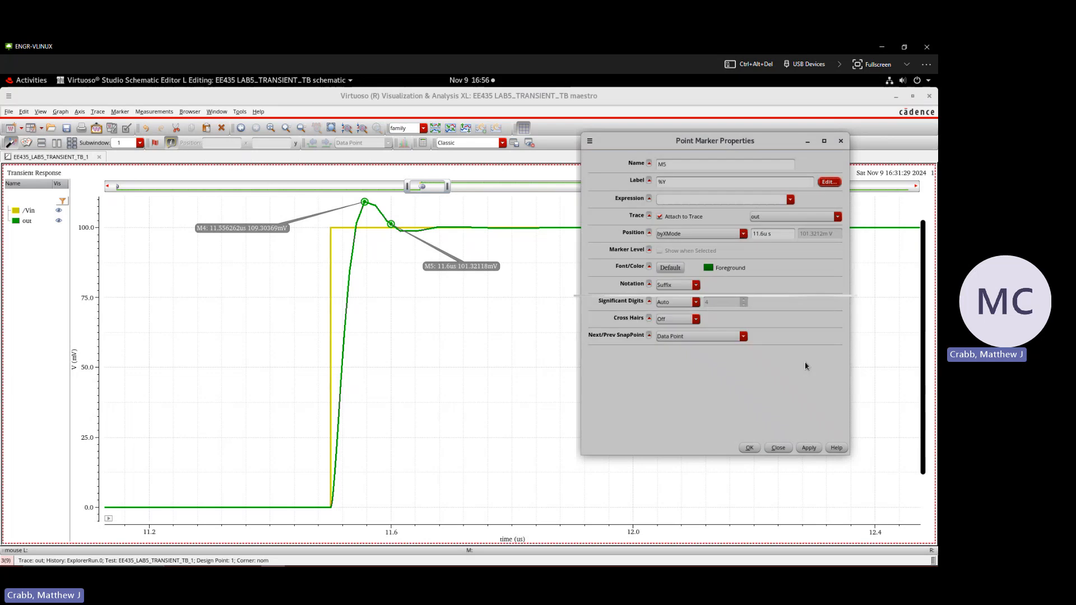
pyautogui.click(809, 447)
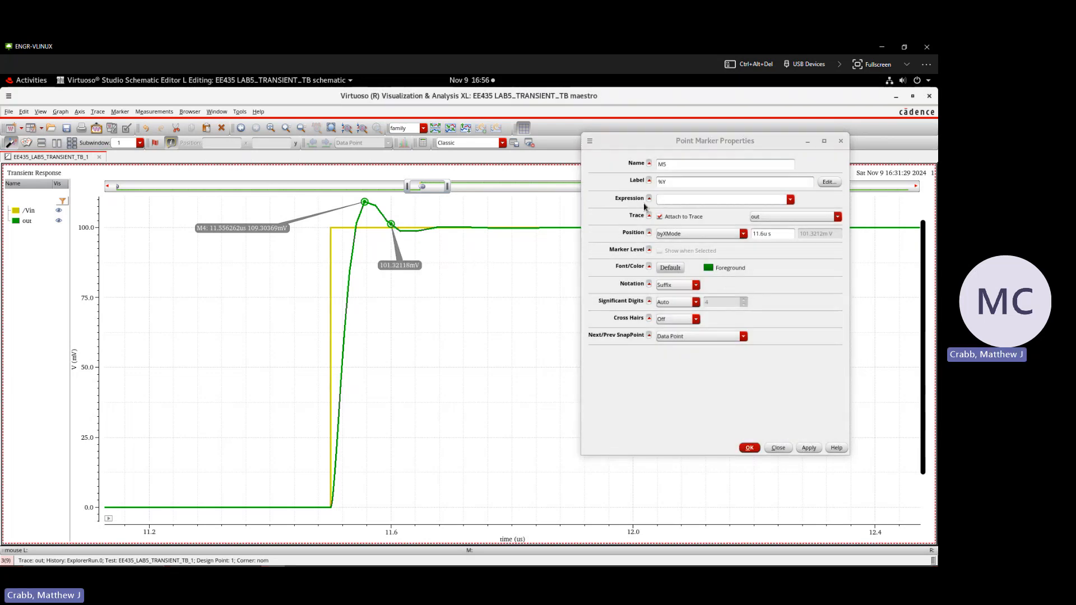
# Add the text "Voltage:" before %Y in M5's label and apply it
pyautogui.click(660, 179)
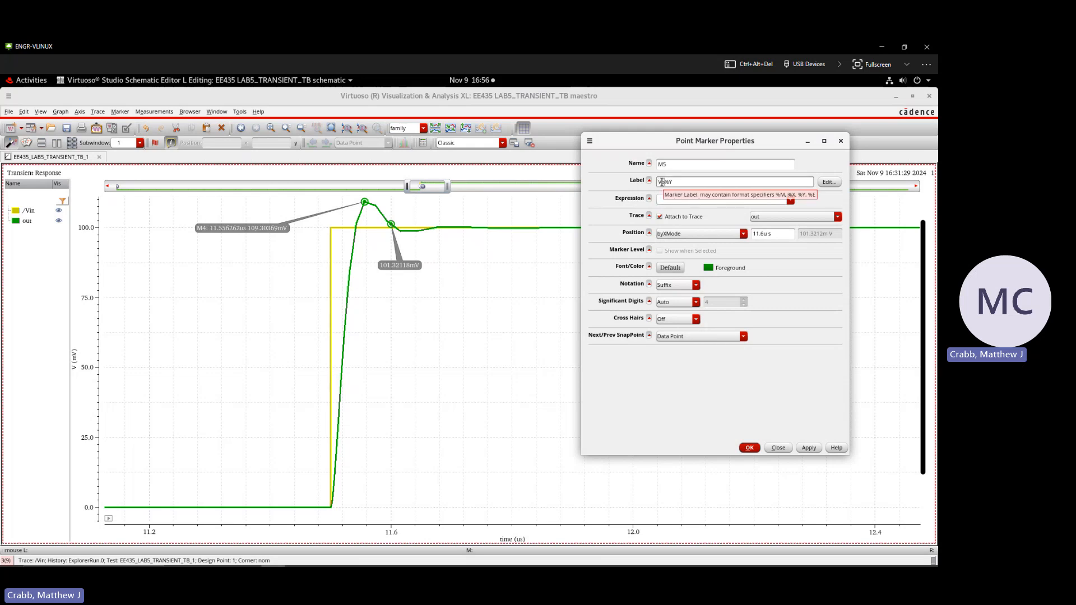
pyautogui.write('ltage:')
pyautogui.click(808, 447)
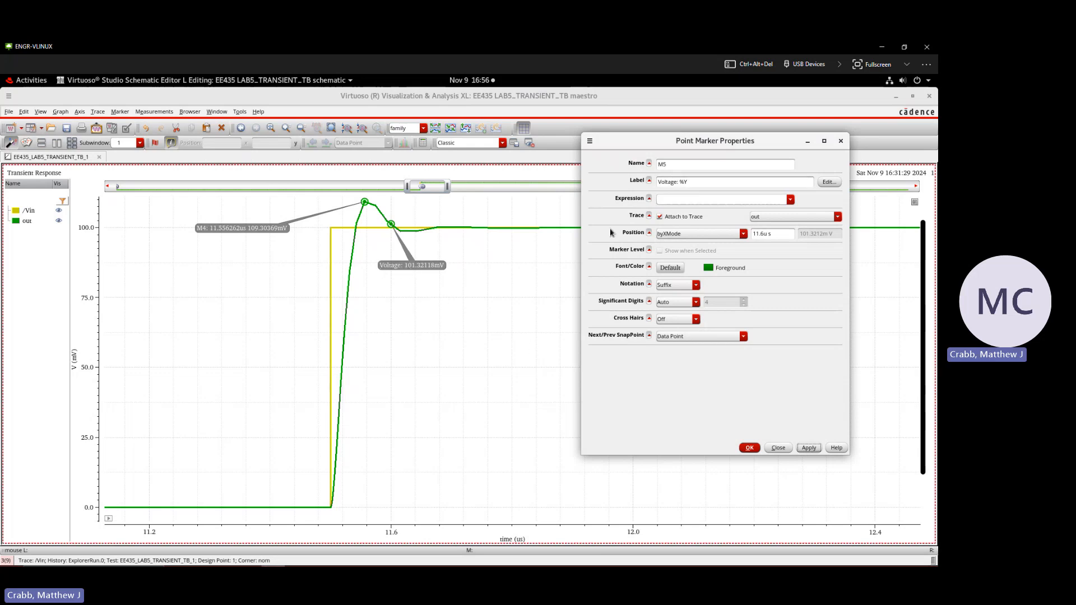
# Move marker M5 back onto the out trace's rising edge and fix its position by Y value at 50 mV
pyautogui.moveTo(390, 224)
pyautogui.mouseDown()
pyautogui.moveTo(345, 268)
pyautogui.moveTo(341, 372)
pyautogui.mouseUp()
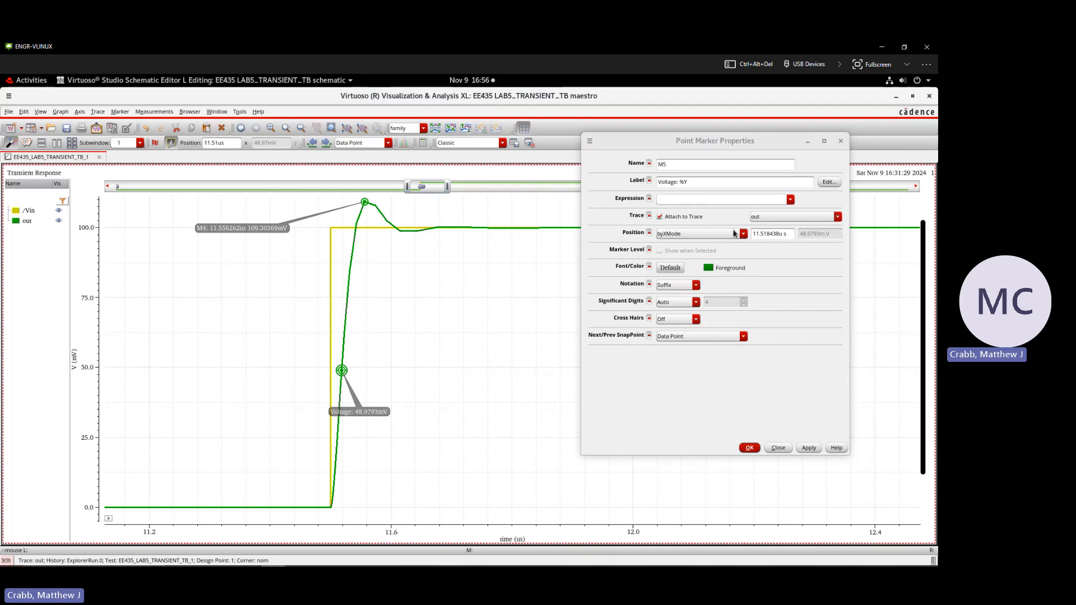
pyautogui.click(685, 233)
pyautogui.click(684, 247)
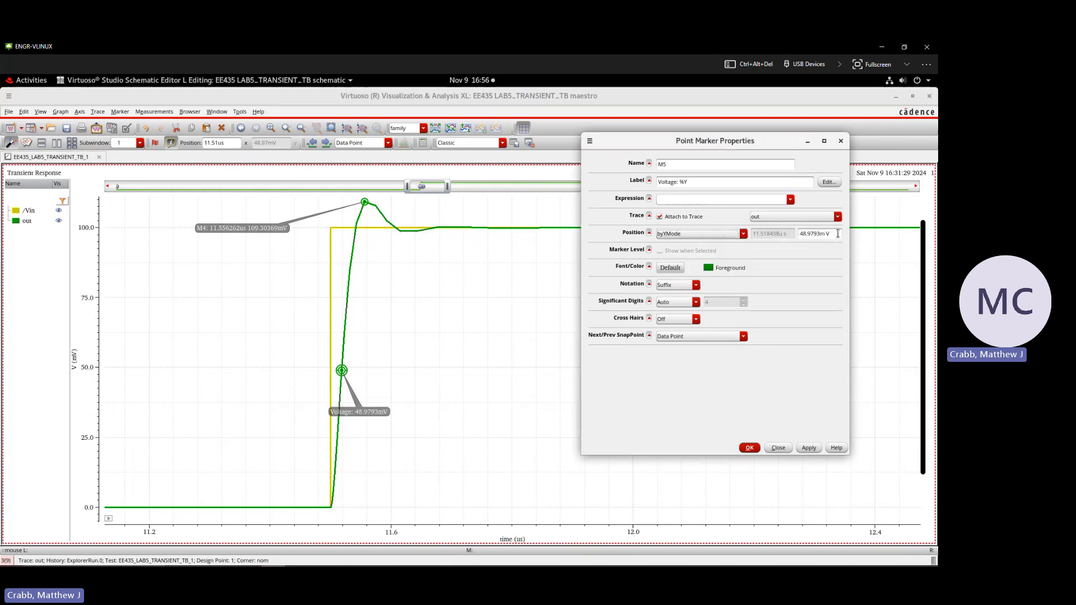
pyautogui.moveTo(837, 234); pyautogui.dragTo(782, 225)
pyautogui.write('50m')
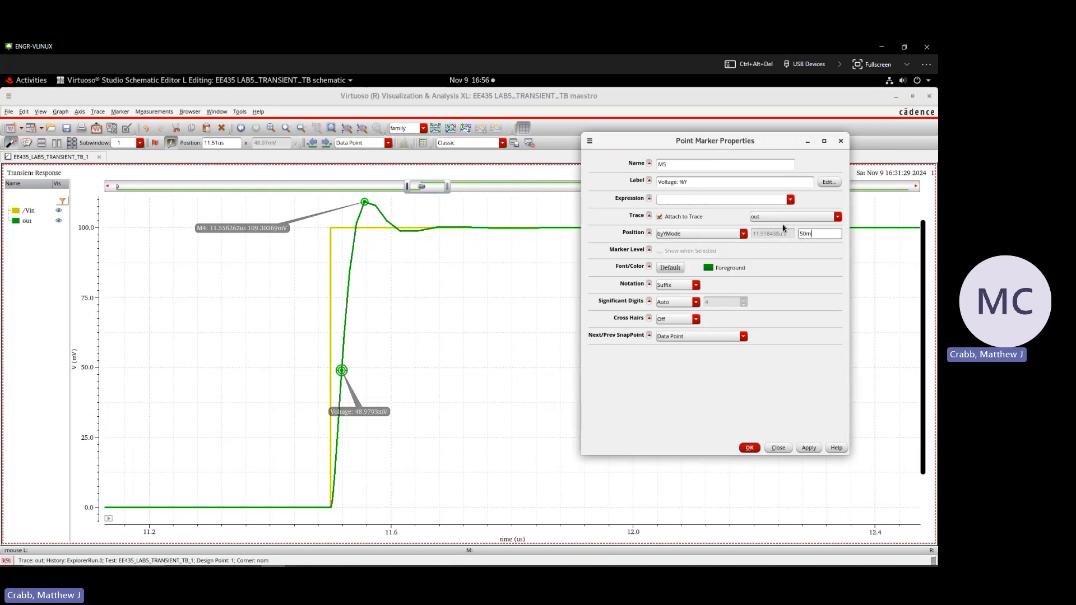
pyautogui.click(808, 449)
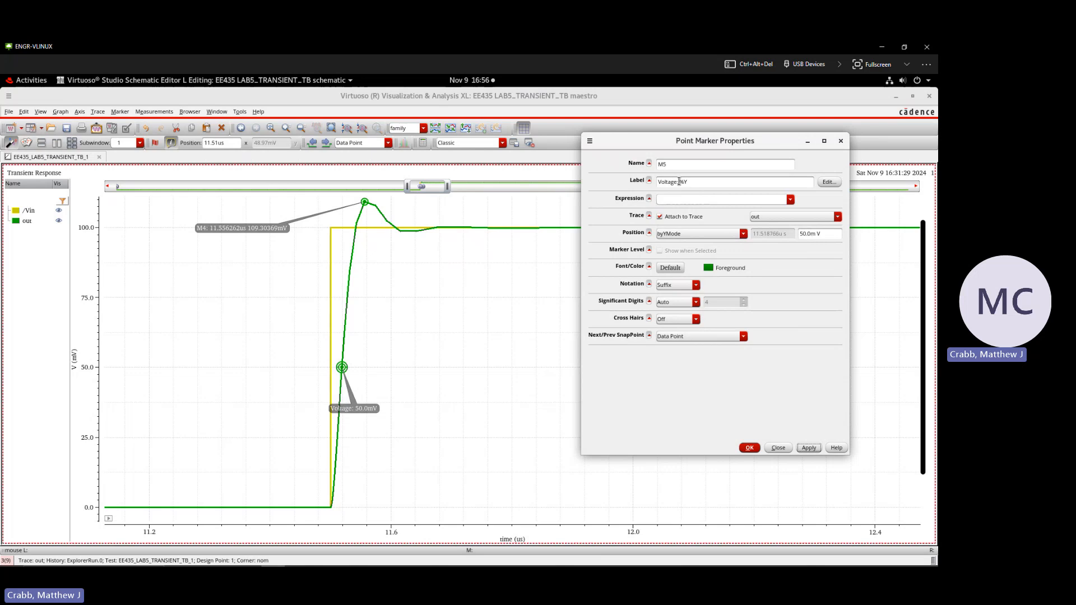
# Change M5's label to "50 mV crossing time %X", accept the properties, and move the label clear of the trace
pyautogui.moveTo(679, 182); pyautogui.dragTo(648, 180)
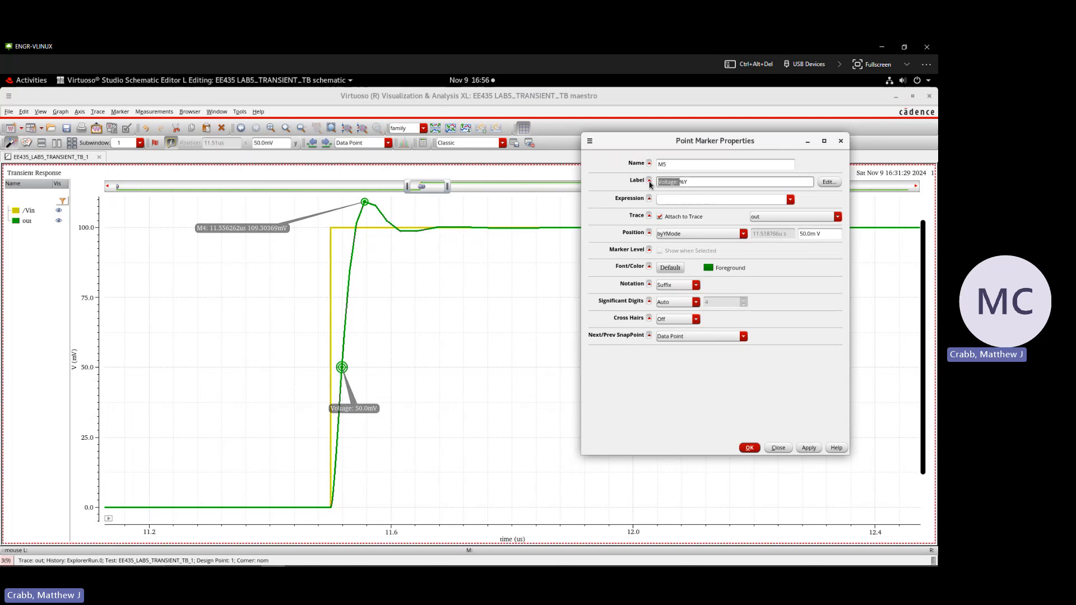
pyautogui.write('50 mV crossing tim')
pyautogui.click(808, 447)
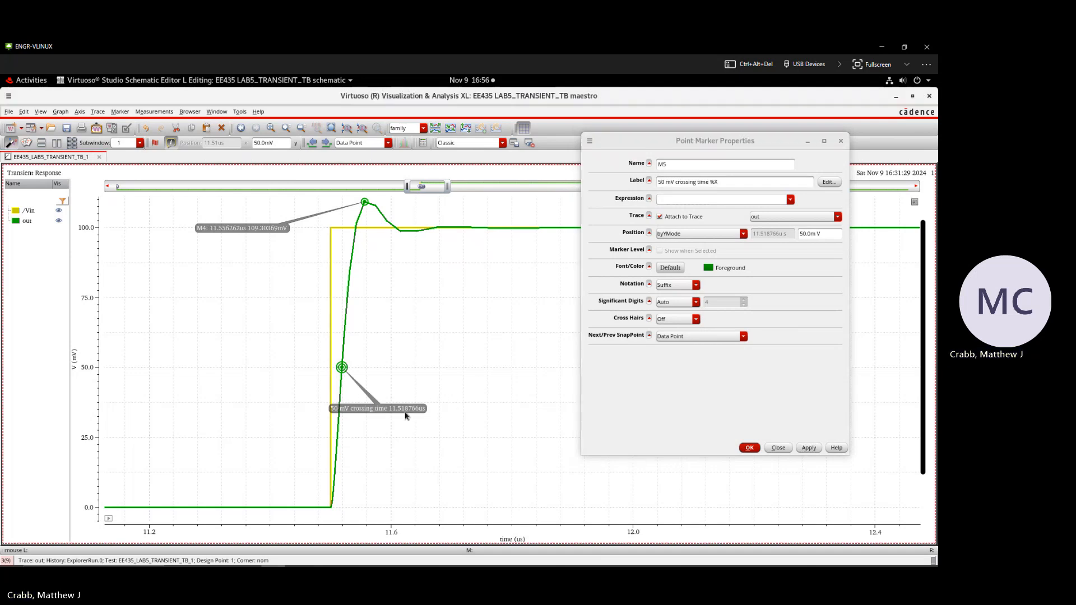
pyautogui.click(749, 447)
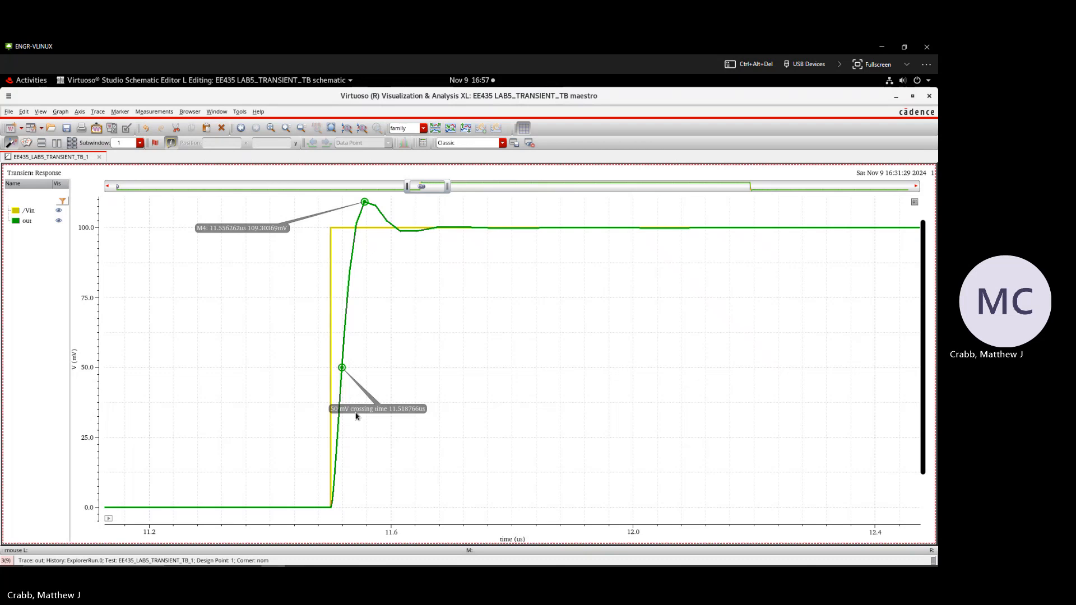
pyautogui.moveTo(355, 411)
pyautogui.mouseDown()
pyautogui.moveTo(415, 411)
pyautogui.moveTo(401, 337)
pyautogui.mouseUp()
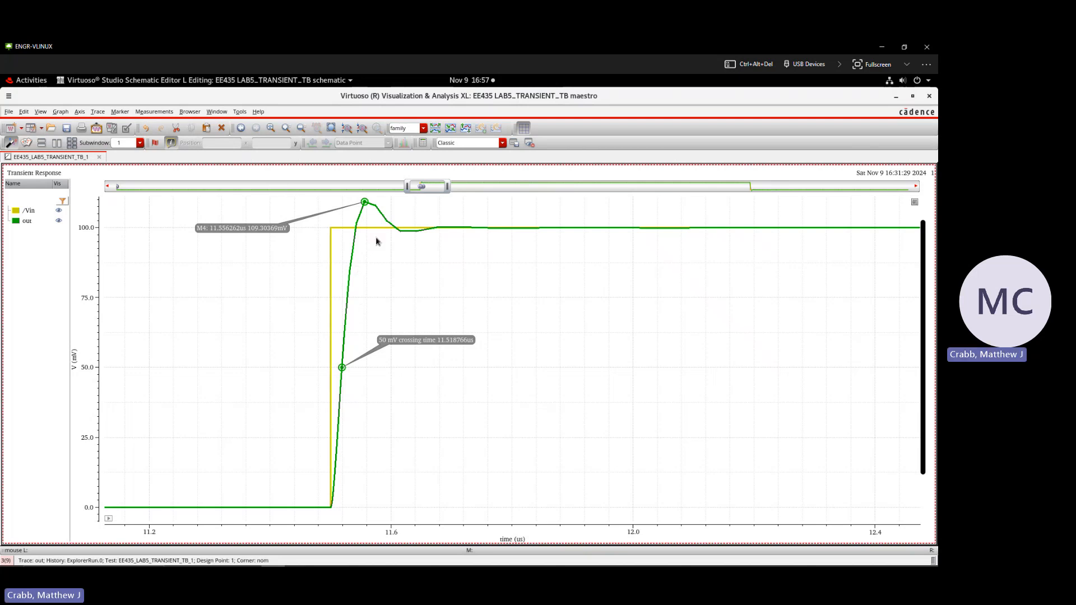
# Add a vertical marker, move the 50 mV crossing label aside, and slide the marker to about 11.532 µs on the rising edge
pyautogui.press('v')
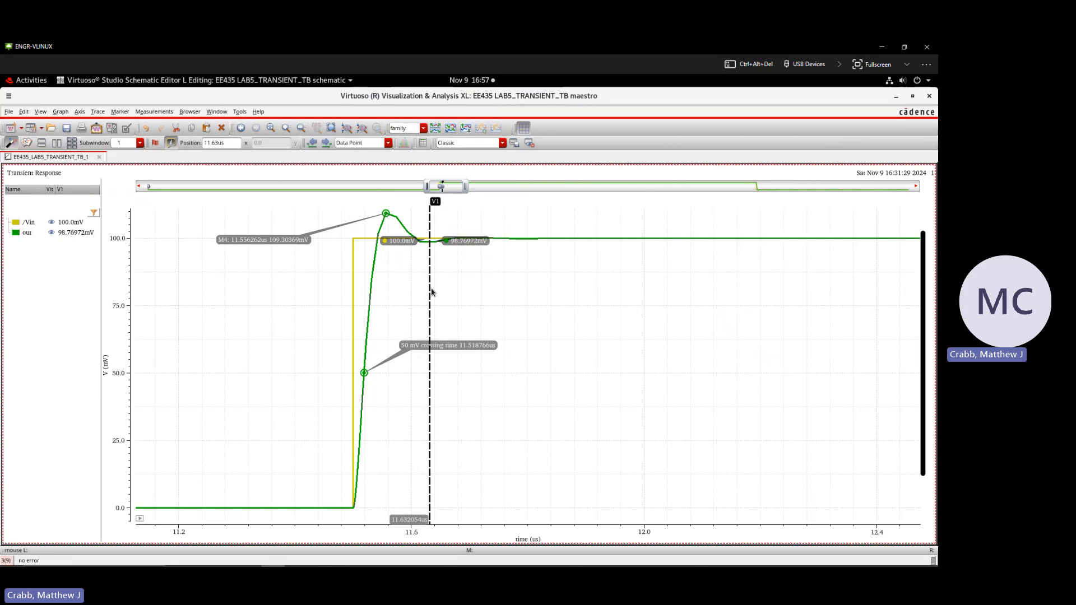
pyautogui.moveTo(430, 288); pyautogui.dragTo(535, 302)
pyautogui.moveTo(515, 352)
pyautogui.mouseDown()
pyautogui.moveTo(423, 351)
pyautogui.moveTo(387, 328)
pyautogui.mouseUp()
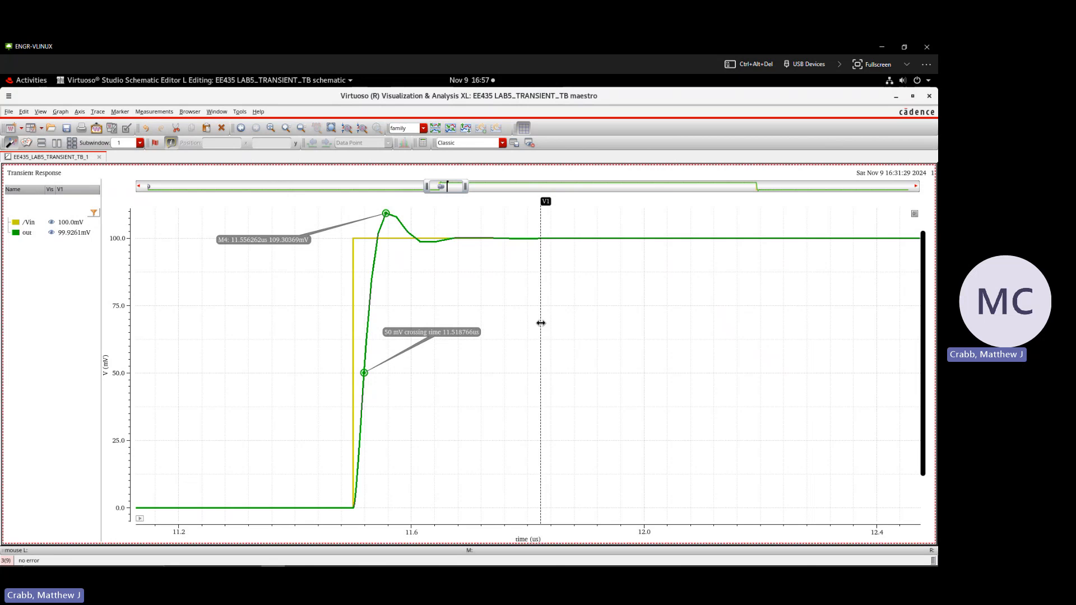
pyautogui.moveTo(540, 324)
pyautogui.mouseDown()
pyautogui.moveTo(645, 314)
pyautogui.moveTo(374, 309)
pyautogui.moveTo(500, 323)
pyautogui.mouseUp()
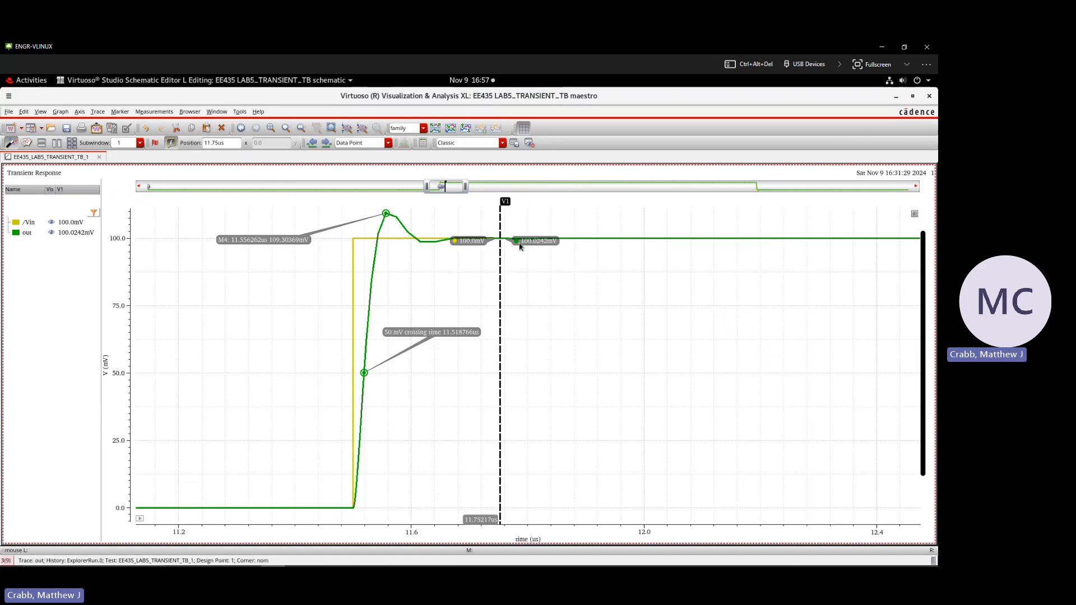
pyautogui.moveTo(500, 271); pyautogui.dragTo(371, 271)
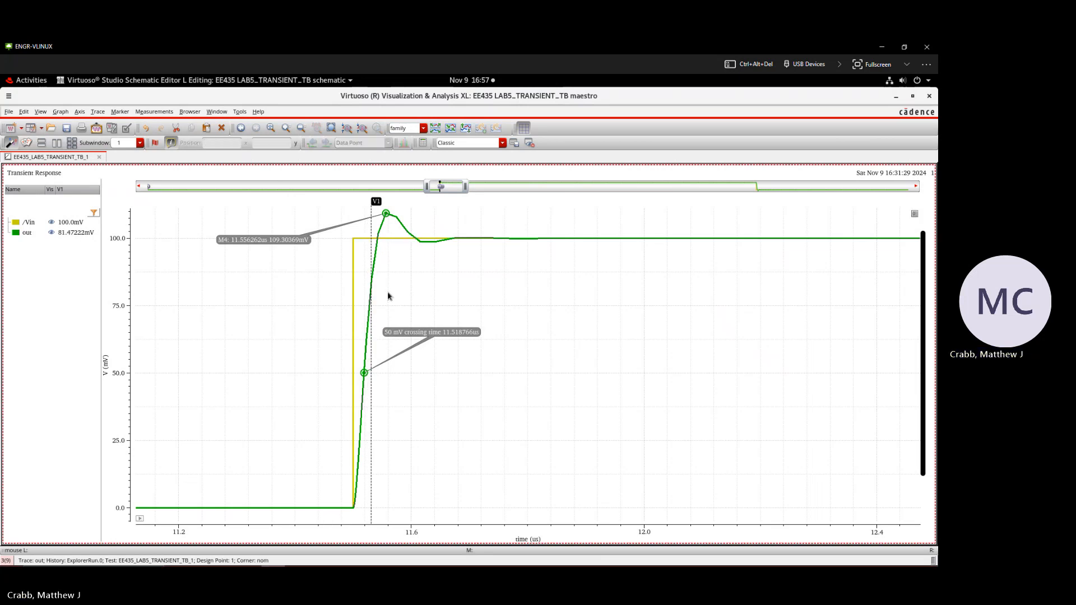
pyautogui.click(370, 253)
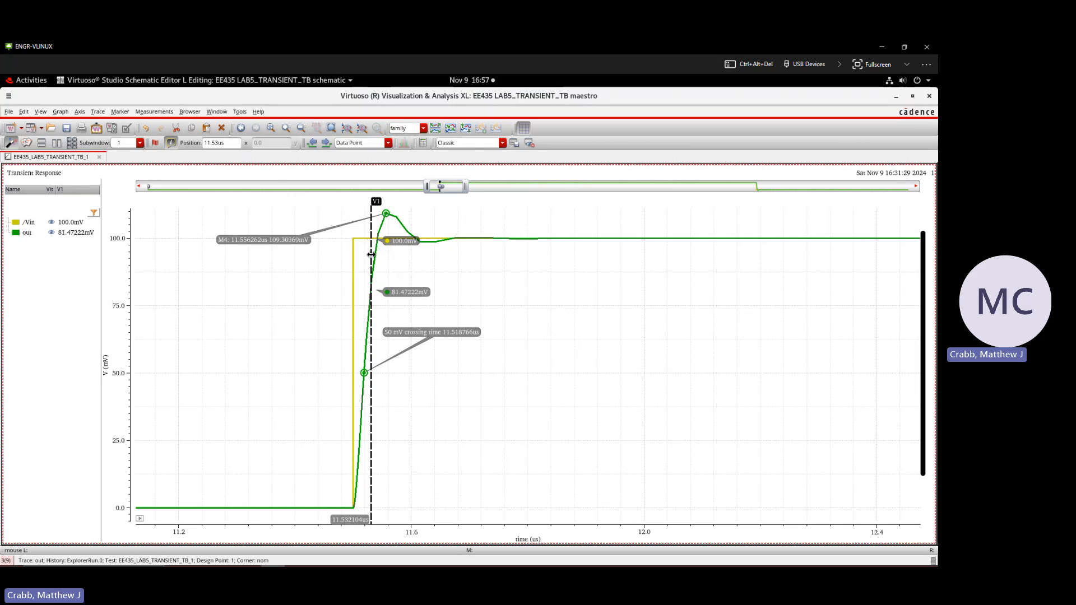
# Set vertical marker V1's intercept display to on and accept its properties
pyautogui.rightClick(372, 259)
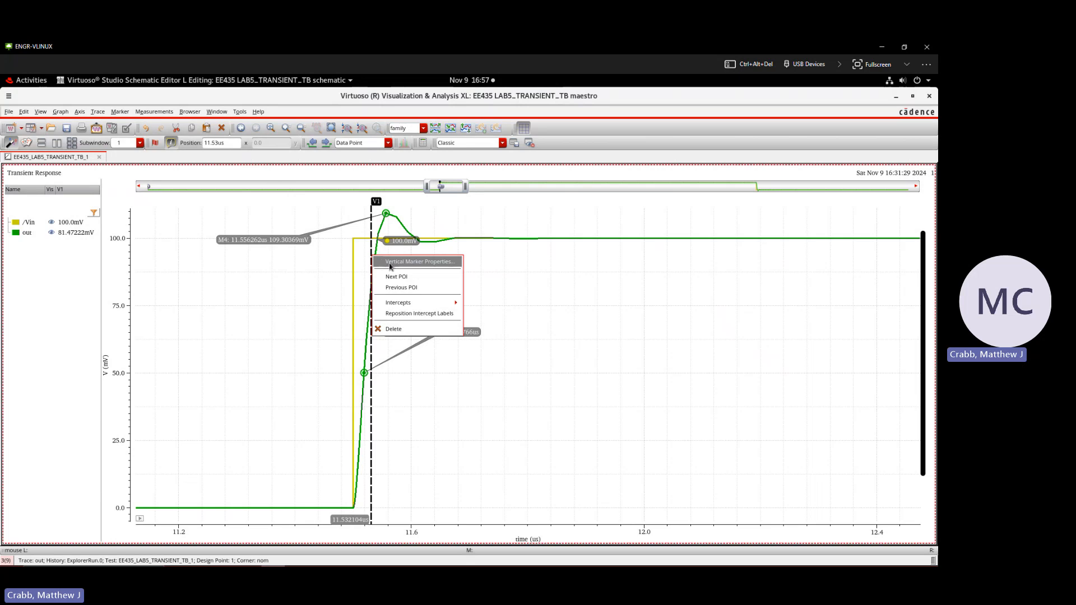
pyautogui.click(432, 262)
pyautogui.moveTo(487, 164); pyautogui.dragTo(669, 201)
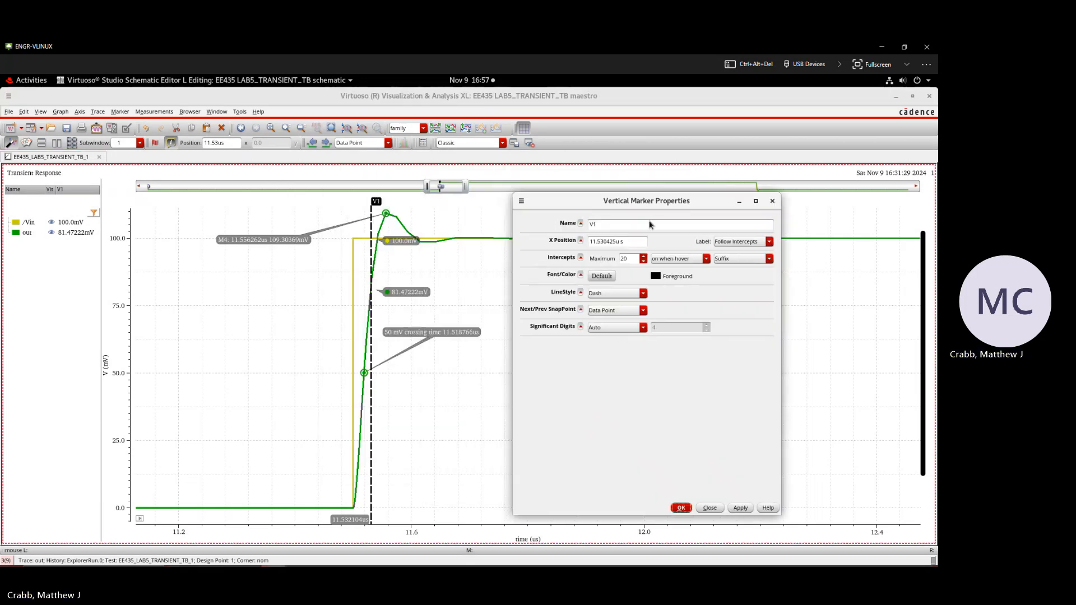
pyautogui.moveTo(627, 241); pyautogui.dragTo(580, 238)
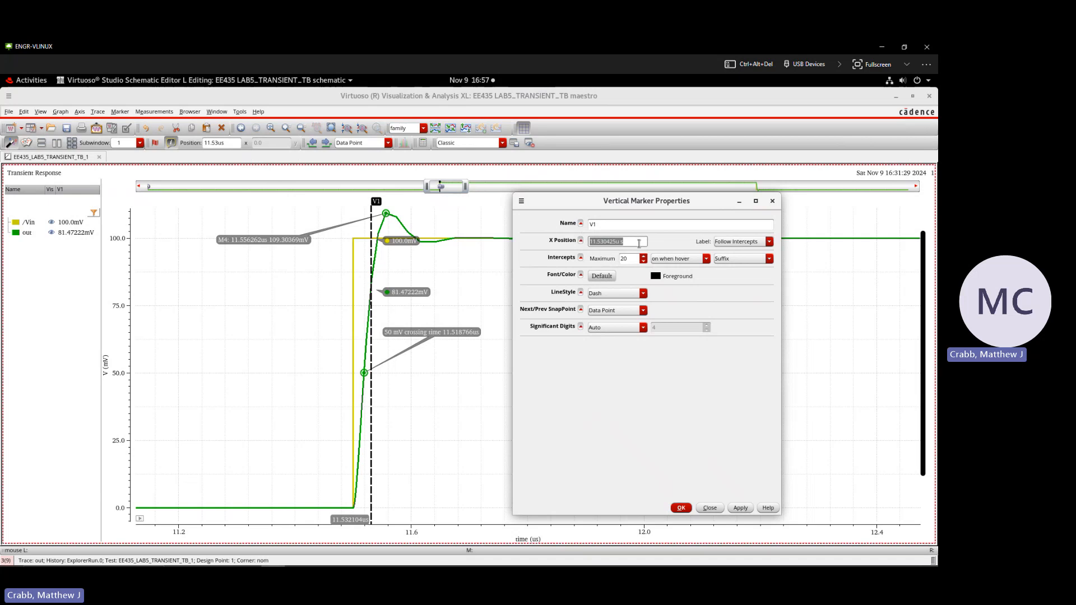
pyautogui.click(640, 243)
pyautogui.click(662, 260)
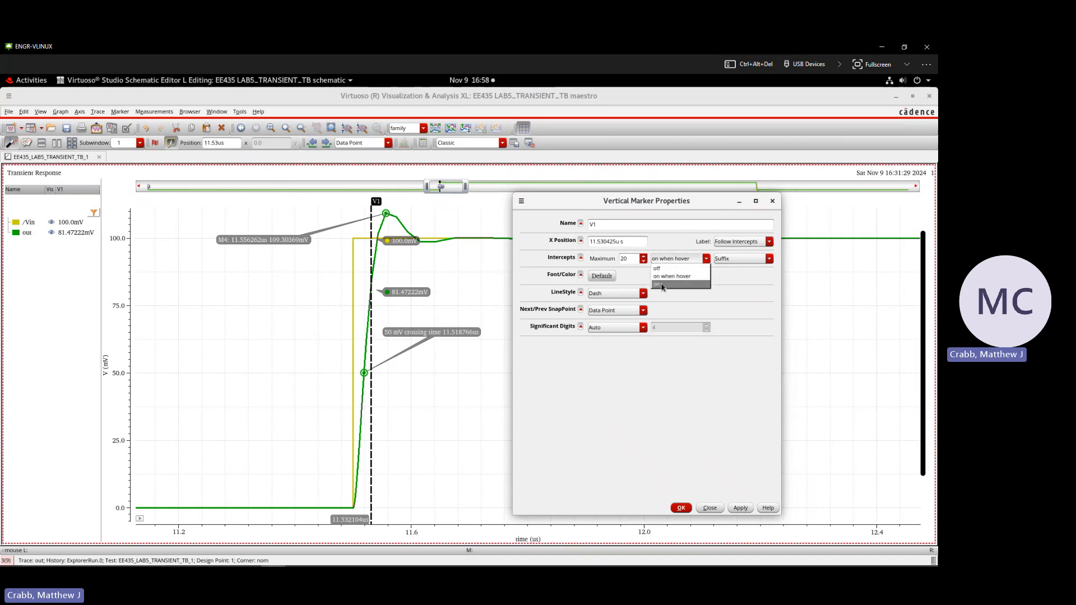
pyautogui.click(661, 285)
pyautogui.click(667, 260)
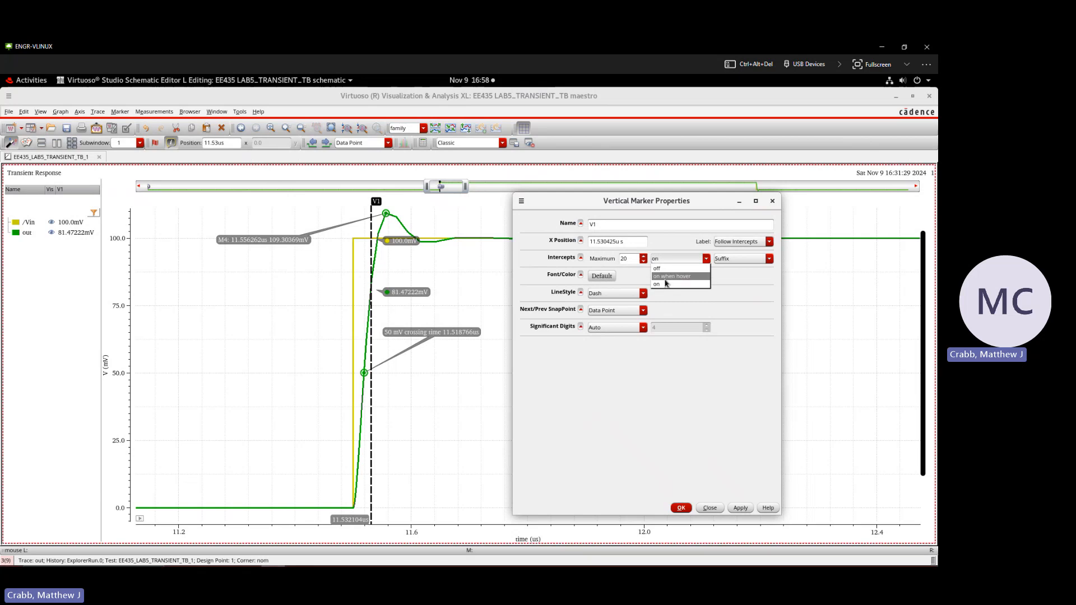
pyautogui.click(664, 285)
pyautogui.moveTo(603, 226); pyautogui.dragTo(535, 221)
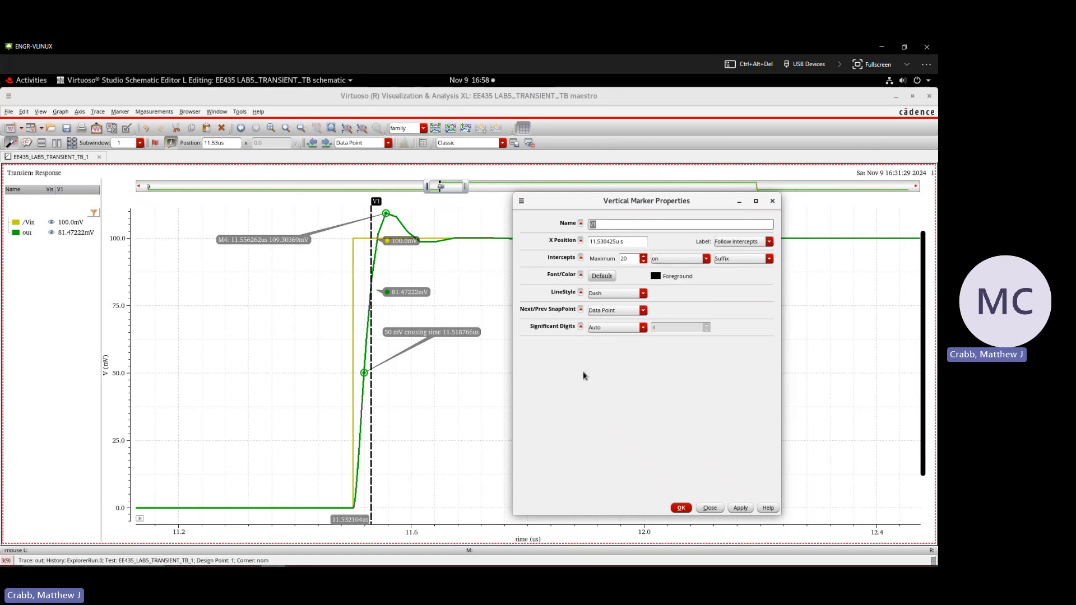
pyautogui.click(682, 507)
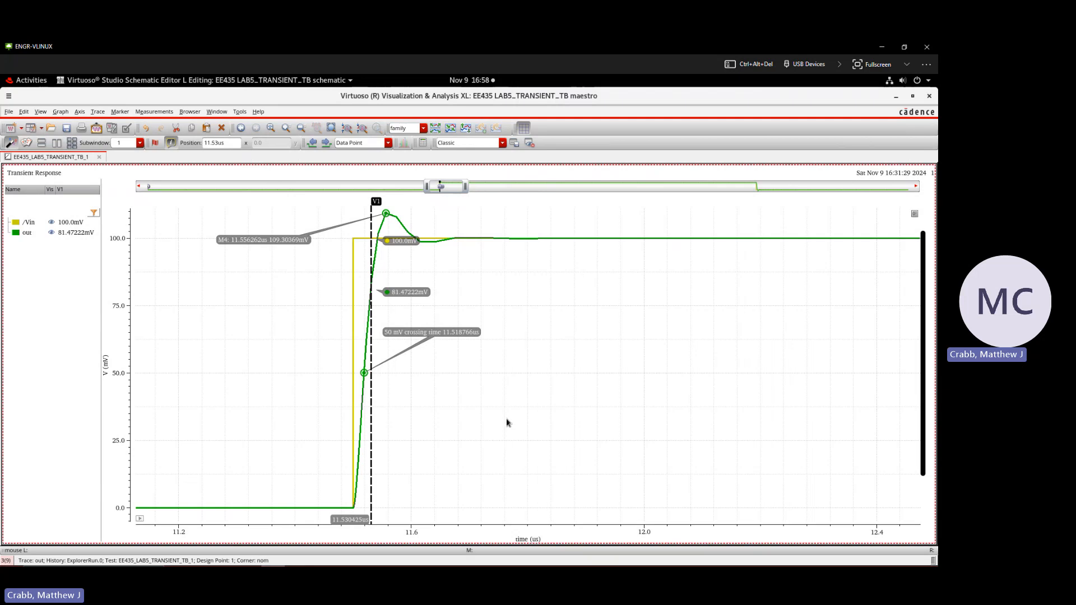
# Slide vertical marker V1 to about 11.97 µs and move the 50 mV crossing label below its point
pyautogui.click(388, 413)
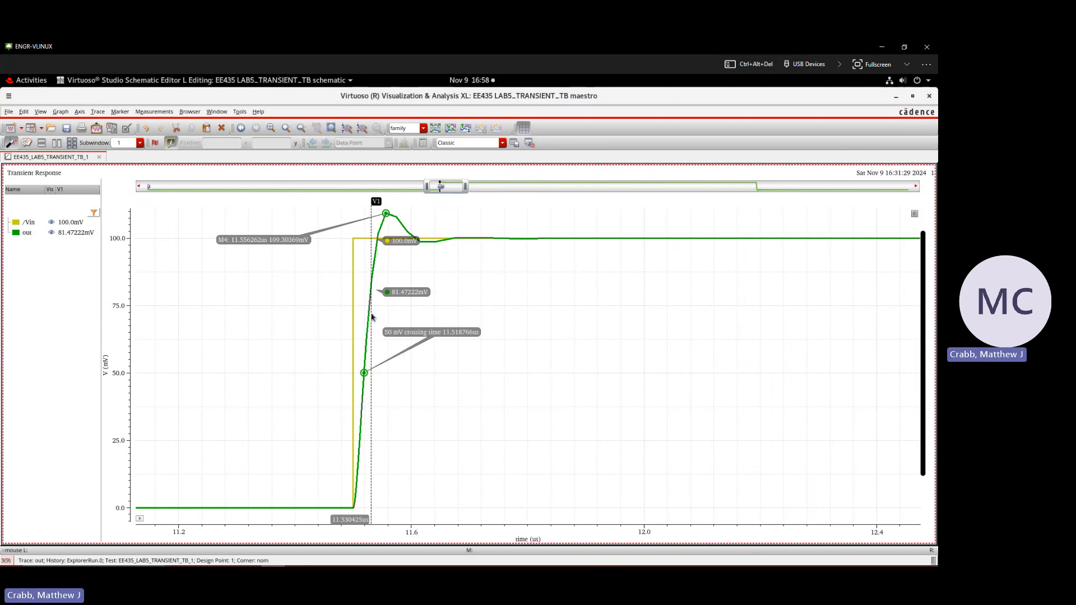
pyautogui.moveTo(372, 316); pyautogui.dragTo(627, 316)
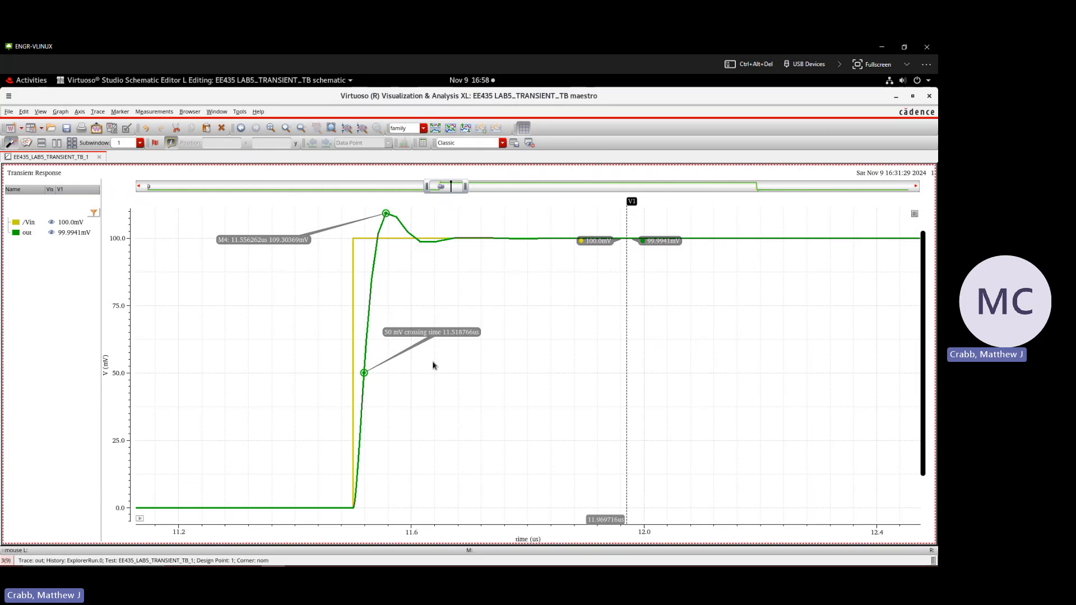
pyautogui.moveTo(427, 334); pyautogui.dragTo(410, 418)
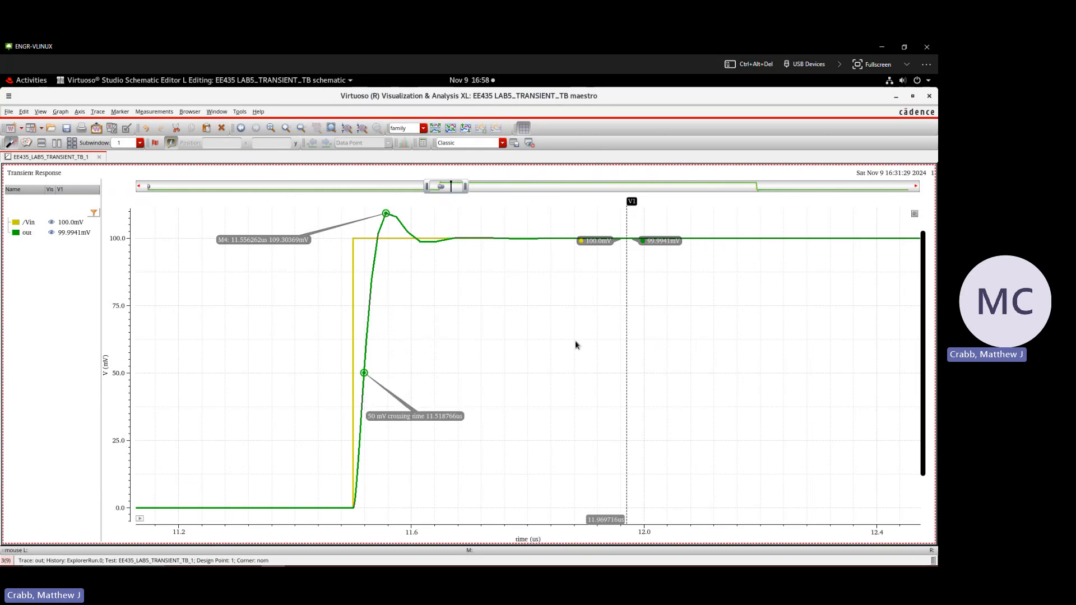
# Replace the vertical marker with a horizontal marker and slide it to about 73 mV
pyautogui.click(626, 325)
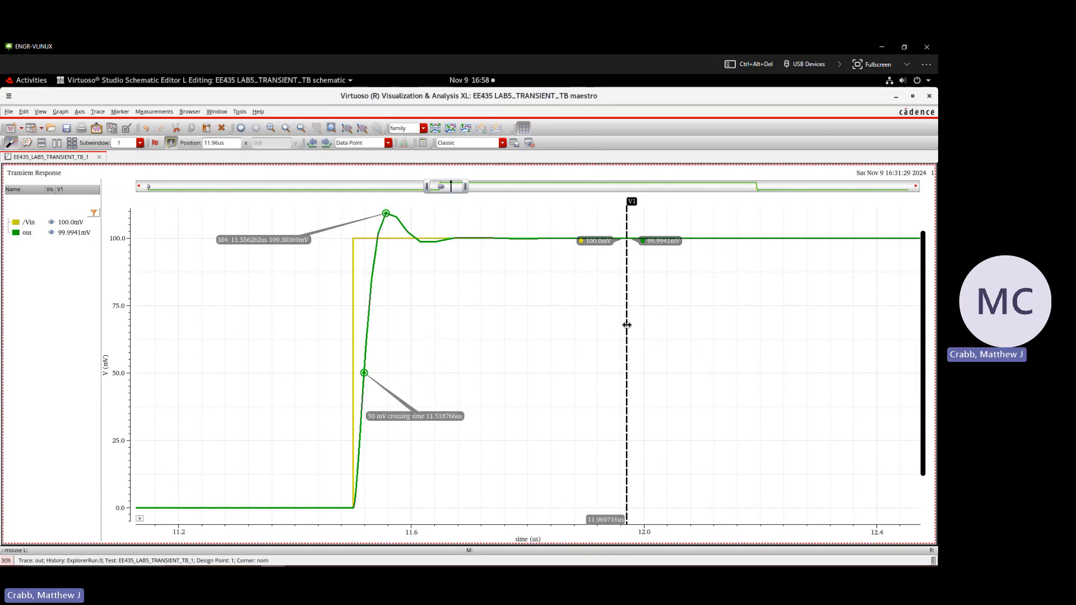
pyautogui.press('Delete')
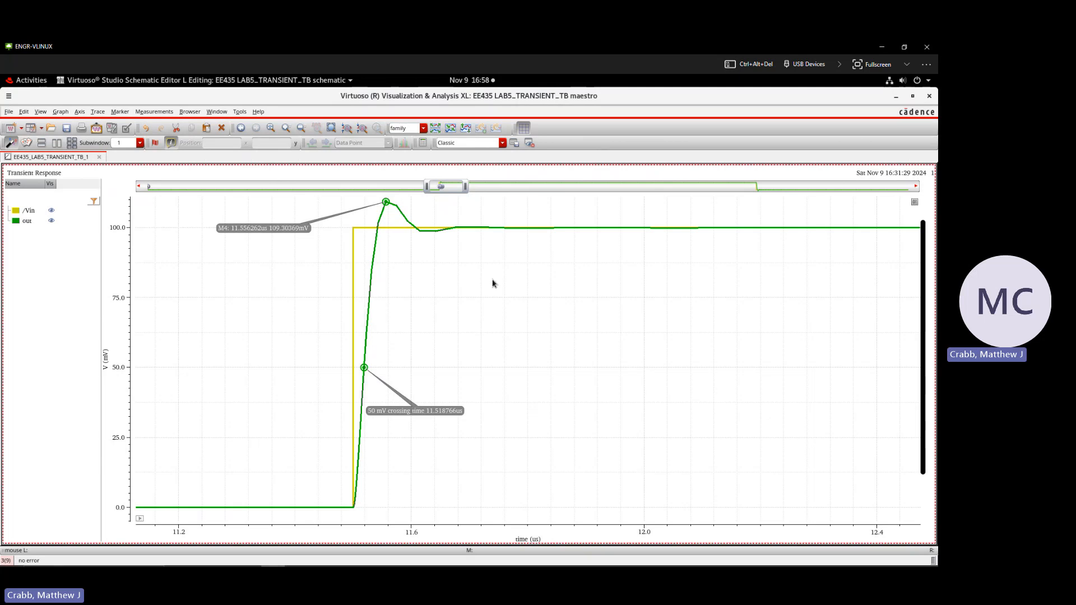
pyautogui.press('h')
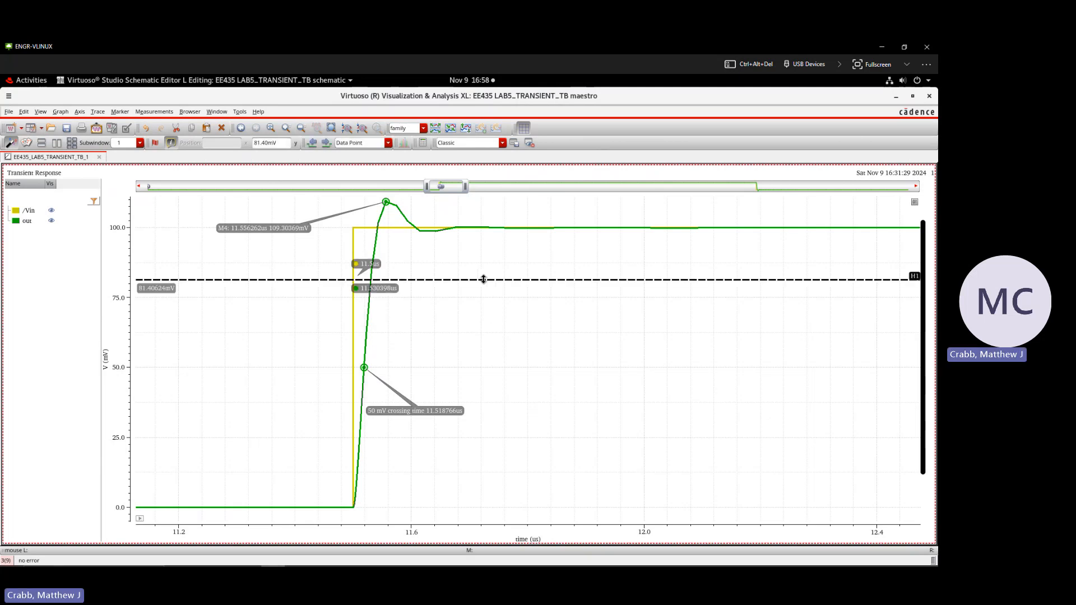
pyautogui.moveTo(483, 279)
pyautogui.mouseDown()
pyautogui.moveTo(488, 365)
pyautogui.moveTo(483, 254)
pyautogui.mouseUp()
pyautogui.click(346, 236)
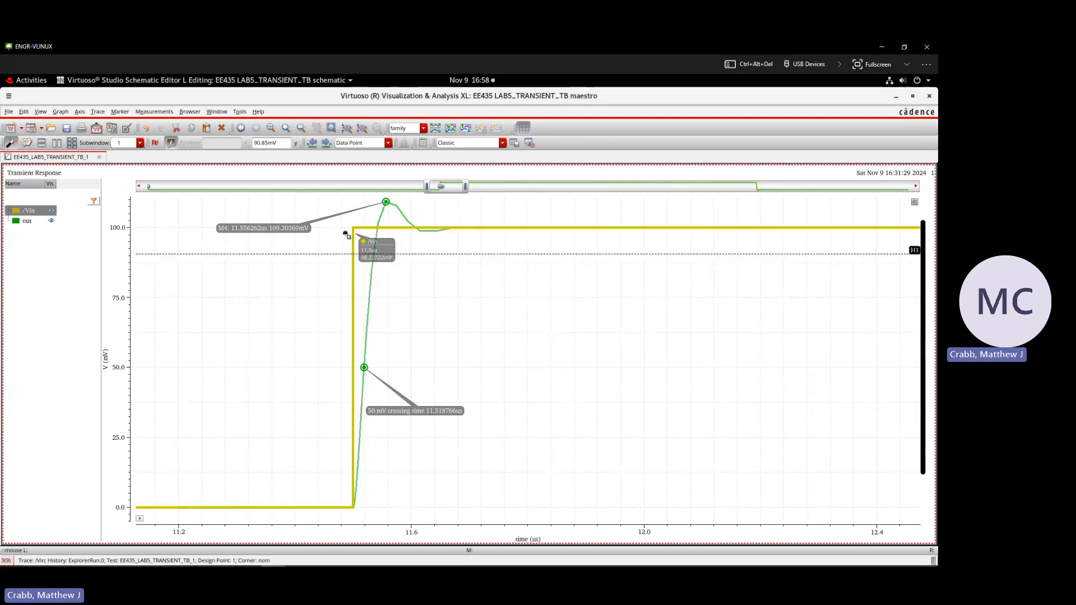
pyautogui.click(343, 255)
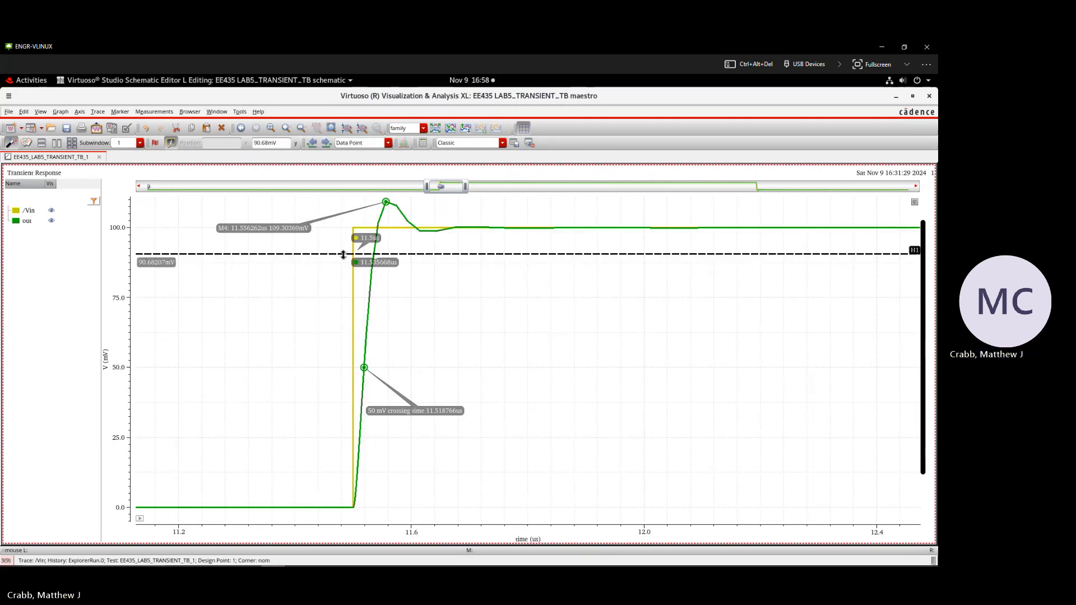
pyautogui.click(408, 274)
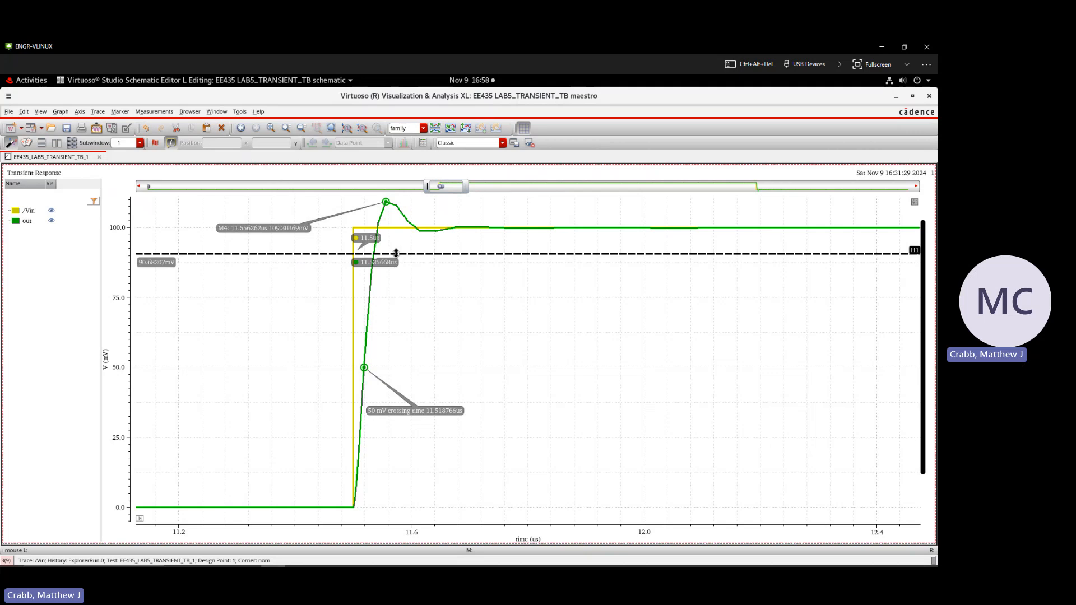
pyautogui.moveTo(396, 253)
pyautogui.mouseDown()
pyautogui.moveTo(406, 481)
pyautogui.moveTo(406, 290)
pyautogui.moveTo(408, 303)
pyautogui.mouseUp()
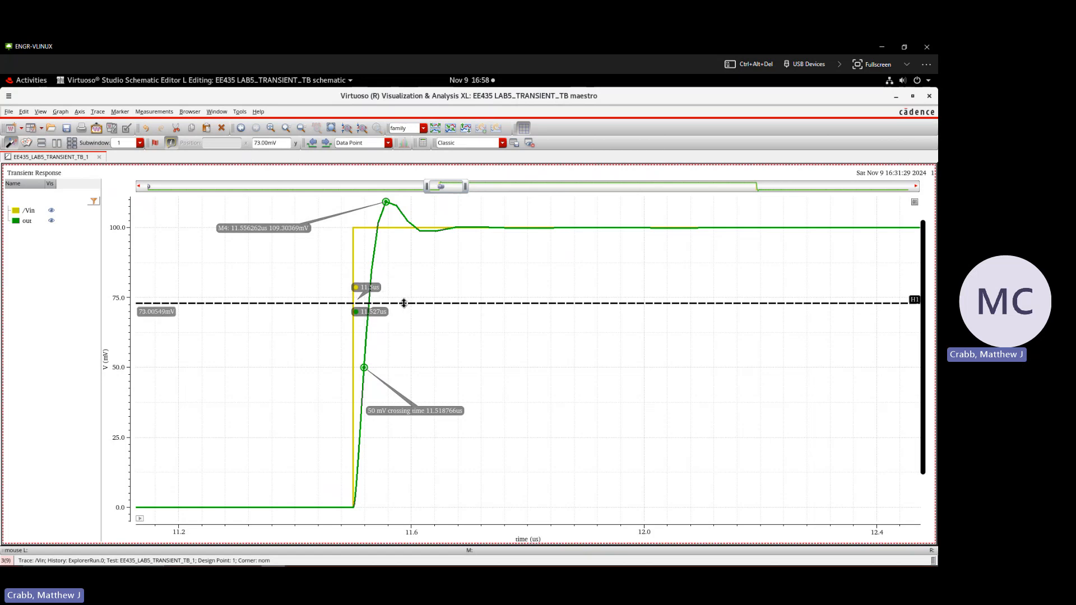
# Set the horizontal marker's intercept display to on and its Y position to 50m, then accept the properties
pyautogui.rightClick(404, 303)
pyautogui.click(417, 311)
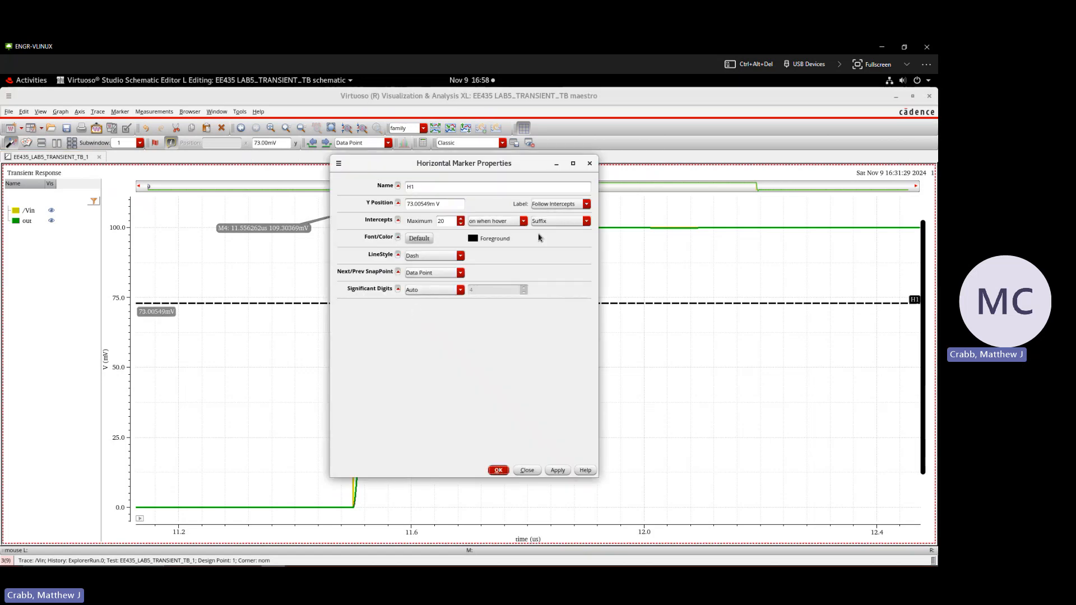
pyautogui.click(498, 221)
pyautogui.click(493, 245)
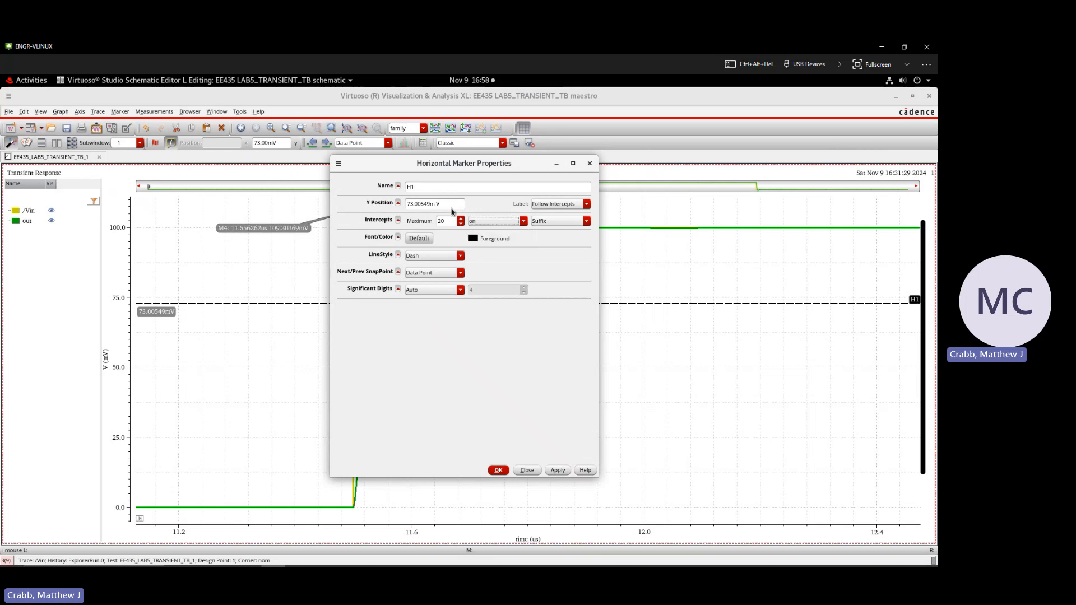
pyautogui.doubleClick(435, 203)
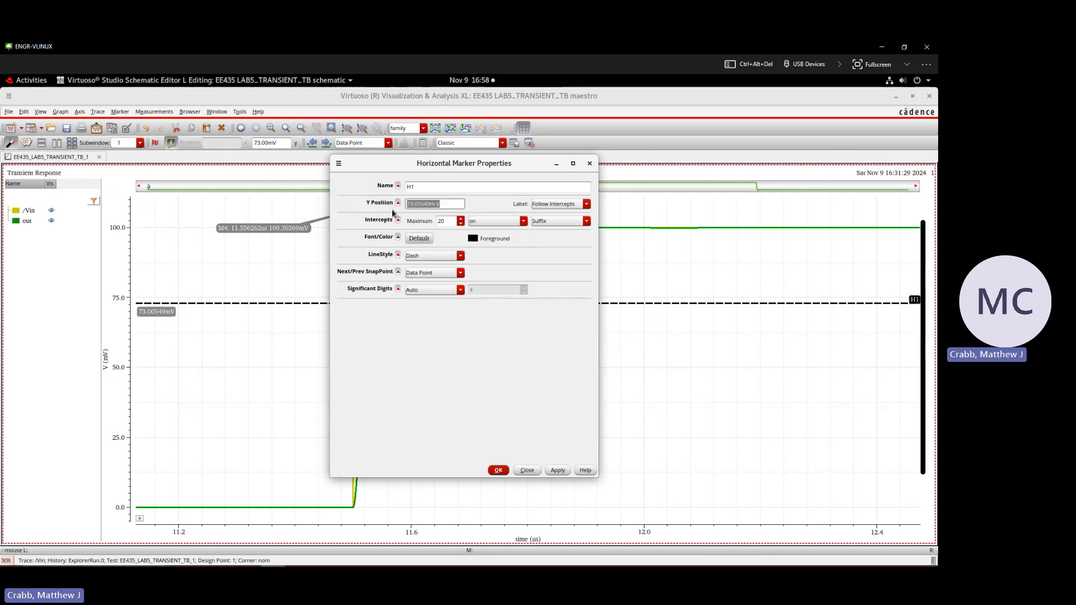
pyautogui.write('50m')
pyautogui.click(551, 473)
pyautogui.click(499, 471)
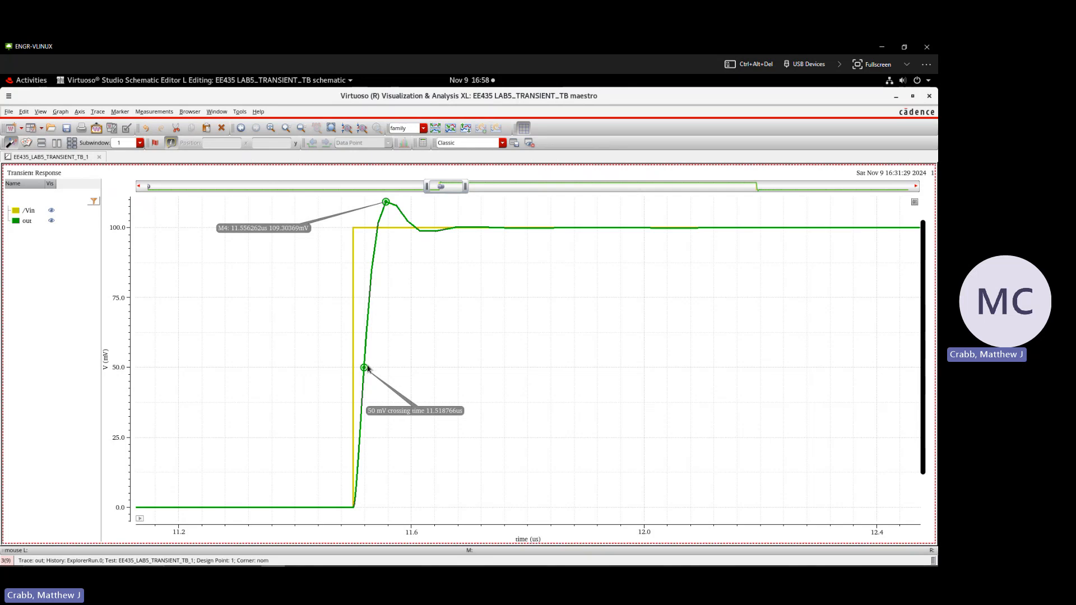
# Move the 50 mV crossing marker onto /Vin's 100 mV plateau and delete it
pyautogui.moveTo(365, 368)
pyautogui.mouseDown()
pyautogui.moveTo(387, 210)
pyautogui.moveTo(442, 230)
pyautogui.moveTo(626, 245)
pyautogui.mouseUp()
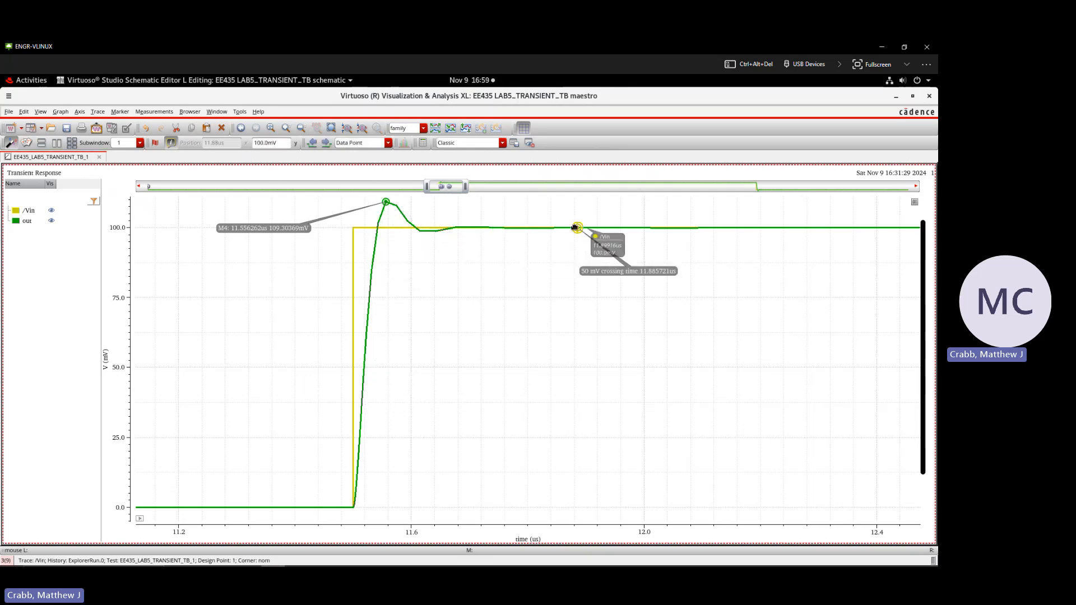
pyautogui.press('Delete')
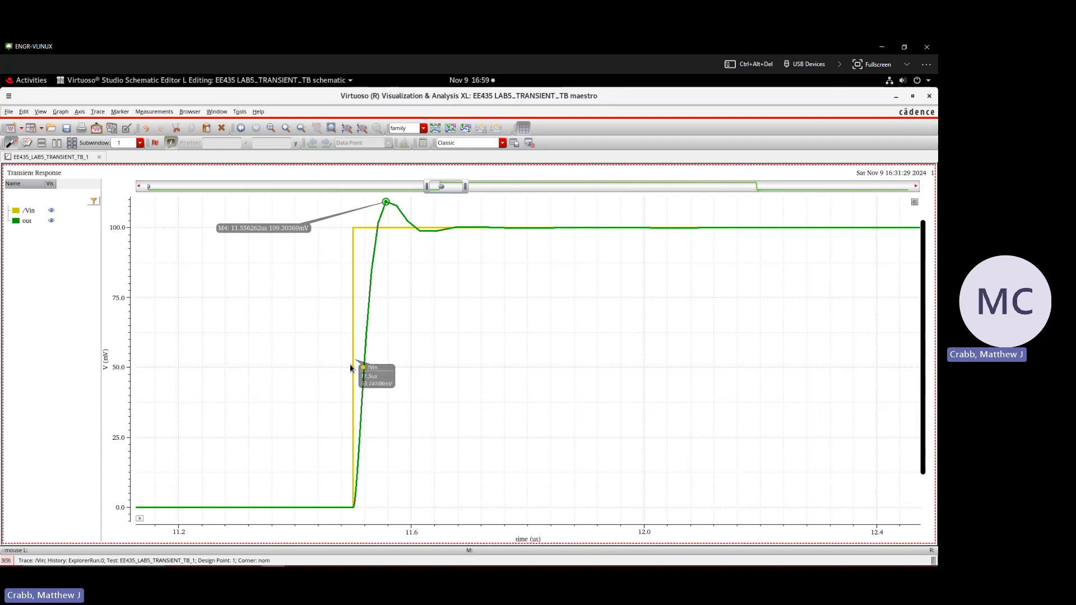
# Place a delta marker pair from /Vin's rising edge to out's rising edge at about 65 mV and spread the labels apart
pyautogui.click(352, 330)
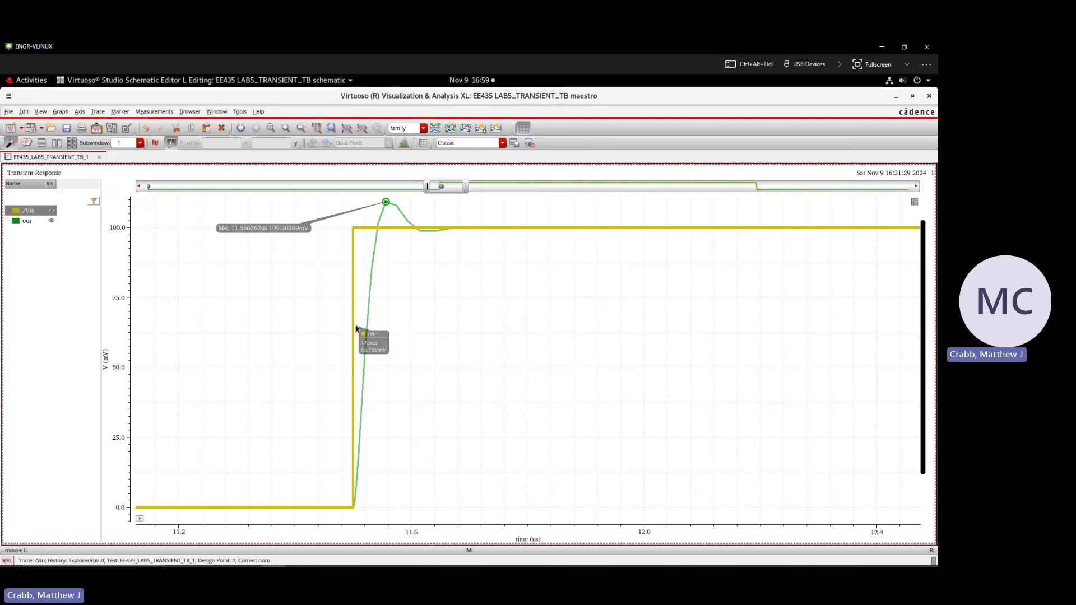
pyautogui.press('m')
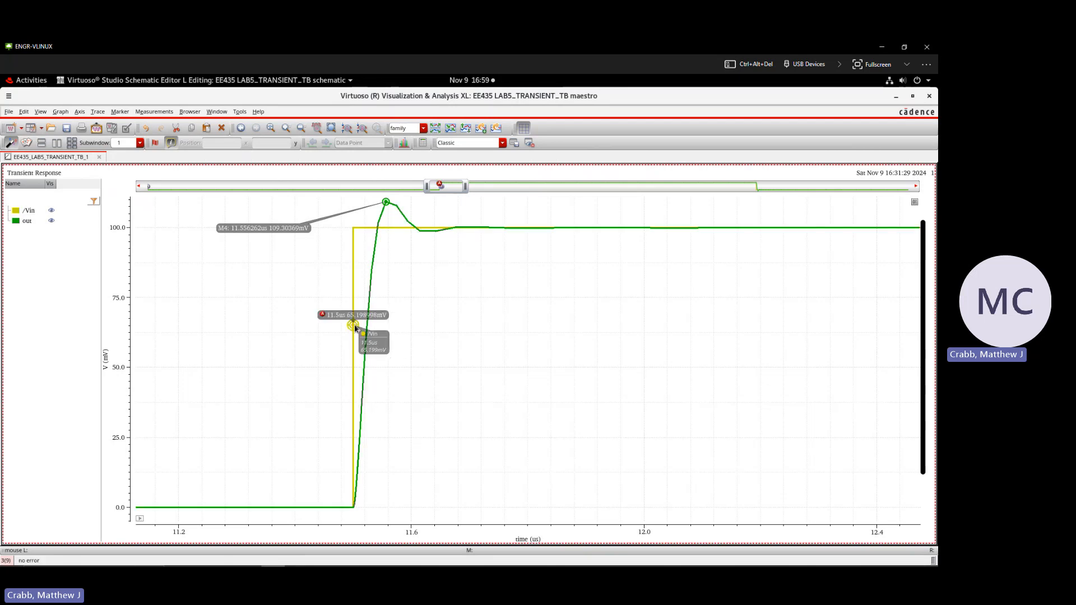
pyautogui.moveTo(321, 317); pyautogui.dragTo(270, 315)
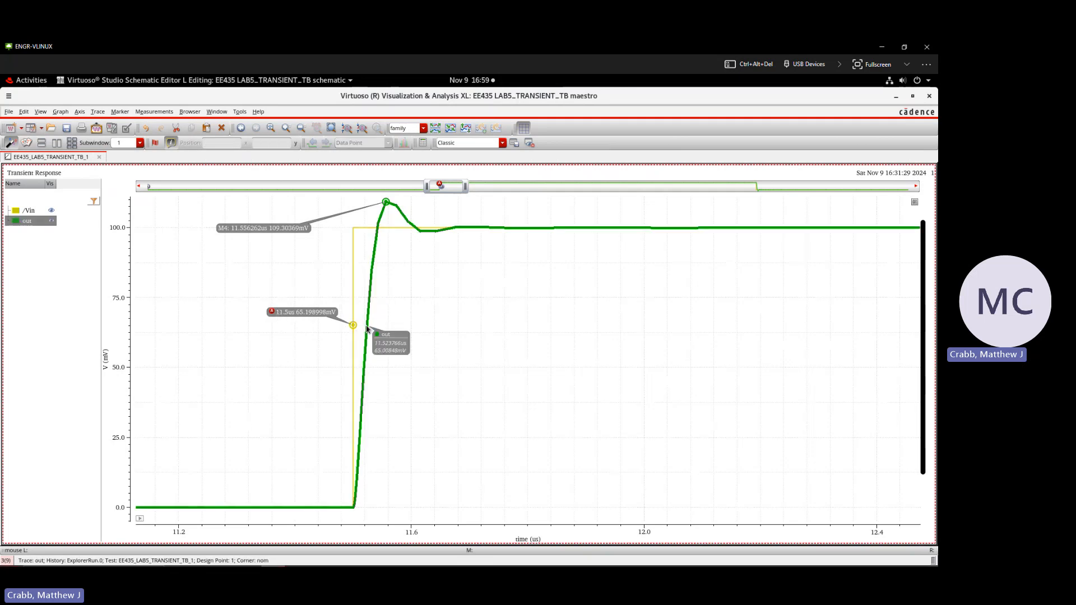
pyautogui.press('b')
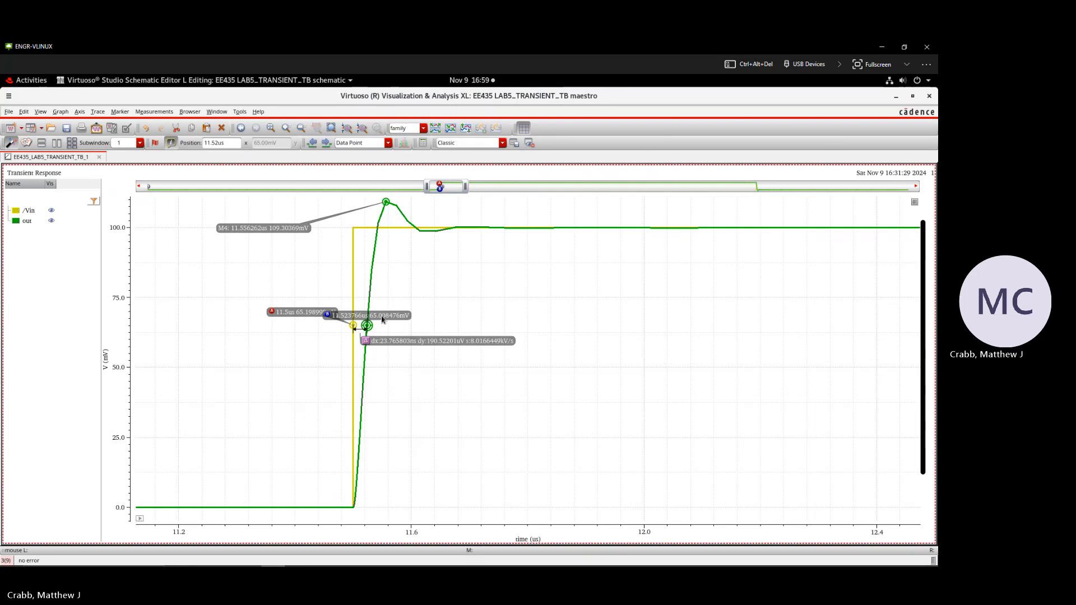
pyautogui.moveTo(383, 319); pyautogui.dragTo(456, 304)
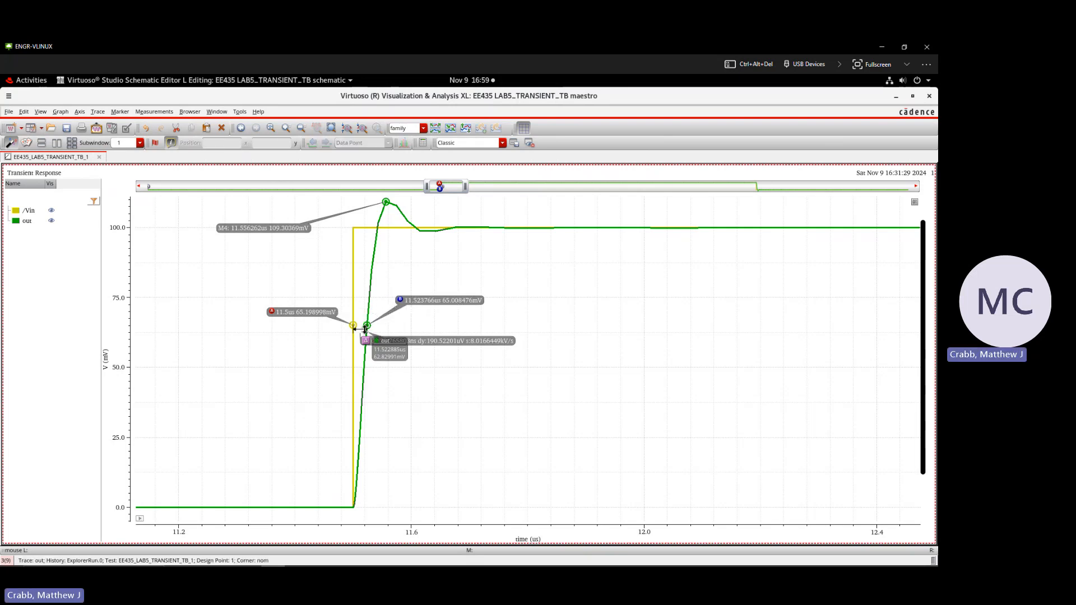
pyautogui.moveTo(365, 339); pyautogui.dragTo(402, 370)
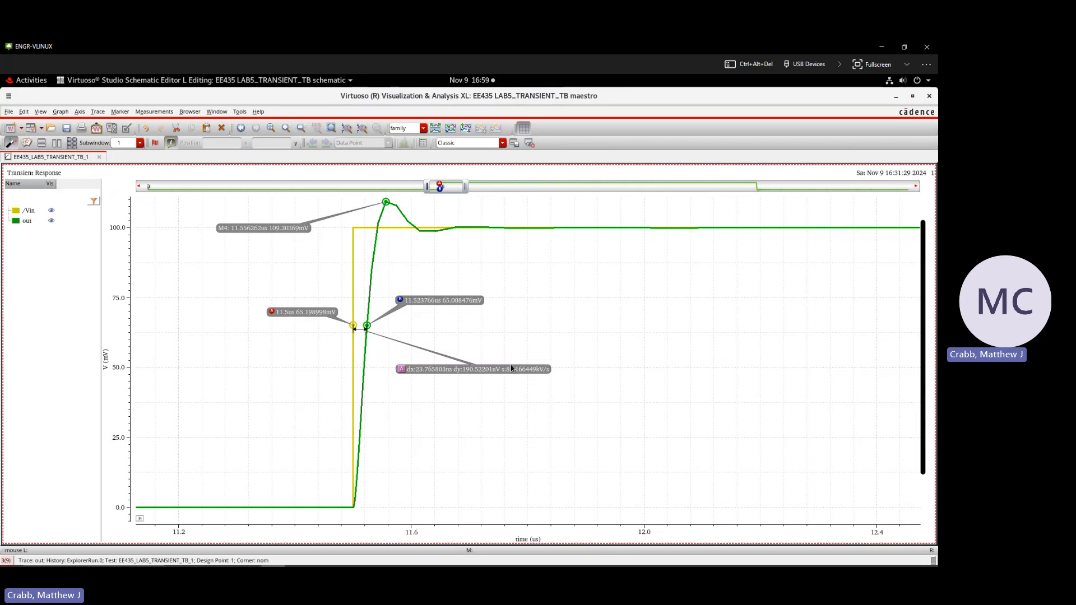
# Move delta point A onto the out trace's rising edge at about 35.8 mV and move the delta label up
pyautogui.moveTo(354, 325)
pyautogui.mouseDown()
pyautogui.moveTo(350, 386)
pyautogui.moveTo(351, 281)
pyautogui.moveTo(354, 378)
pyautogui.moveTo(364, 358)
pyautogui.moveTo(368, 409)
pyautogui.moveTo(374, 373)
pyautogui.mouseUp()
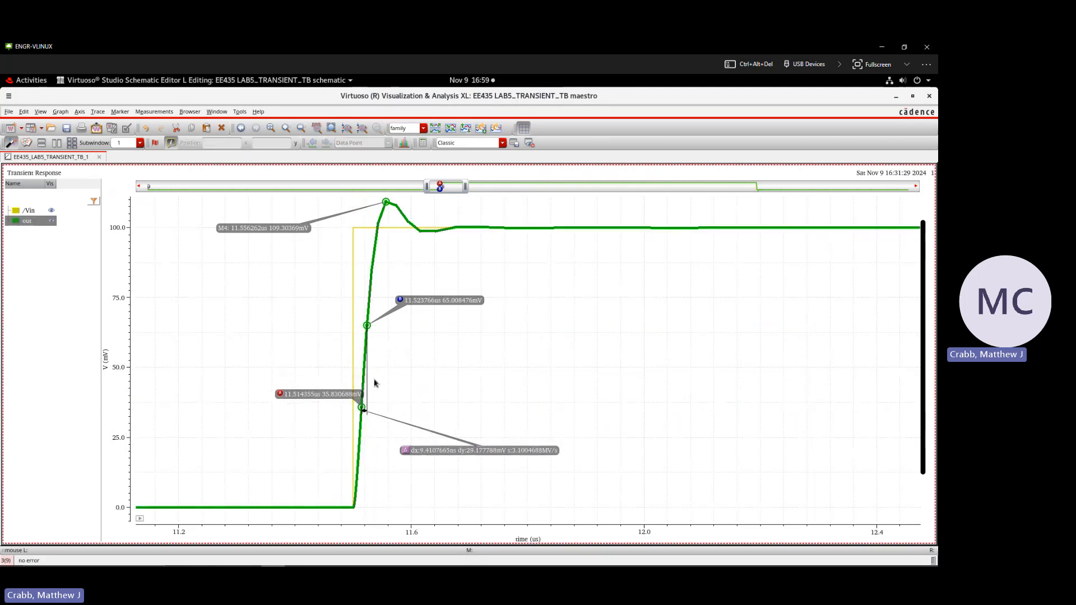
pyautogui.click(379, 392)
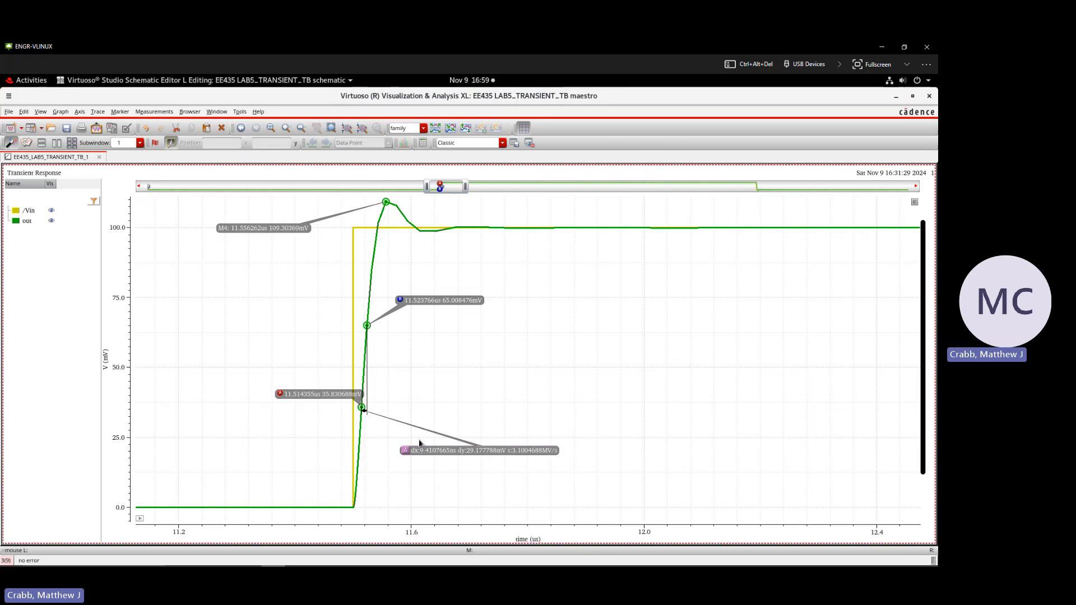
pyautogui.moveTo(419, 443); pyautogui.dragTo(415, 379)
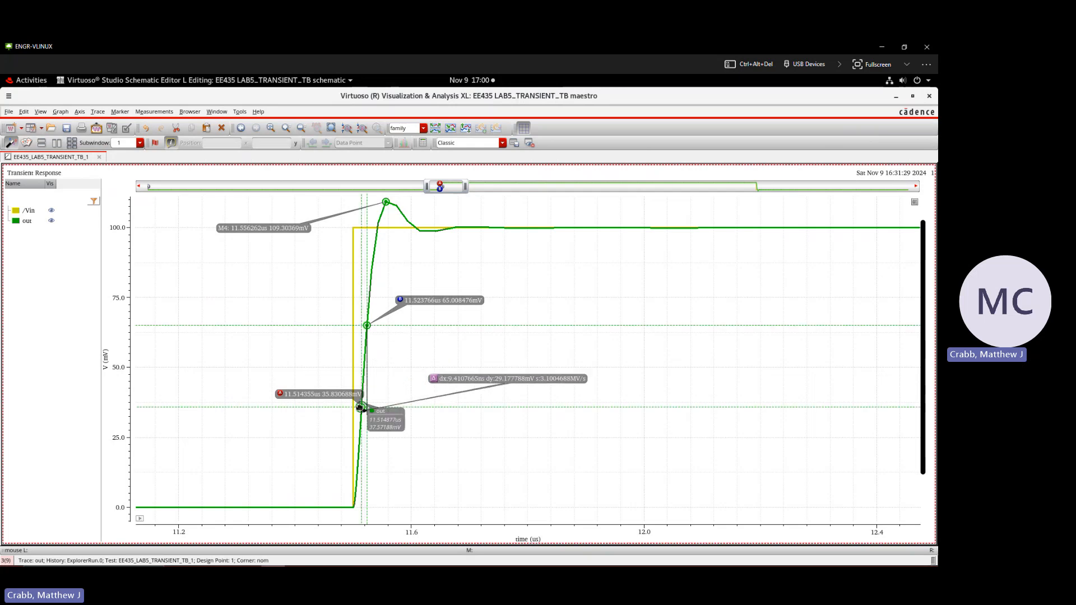
# Move delta point A onto /Vin's rising edge and point B up out's rising edge, aligning both at about 86 mV
pyautogui.moveTo(363, 400)
pyautogui.mouseDown()
pyautogui.moveTo(348, 359)
pyautogui.moveTo(353, 262)
pyautogui.mouseUp()
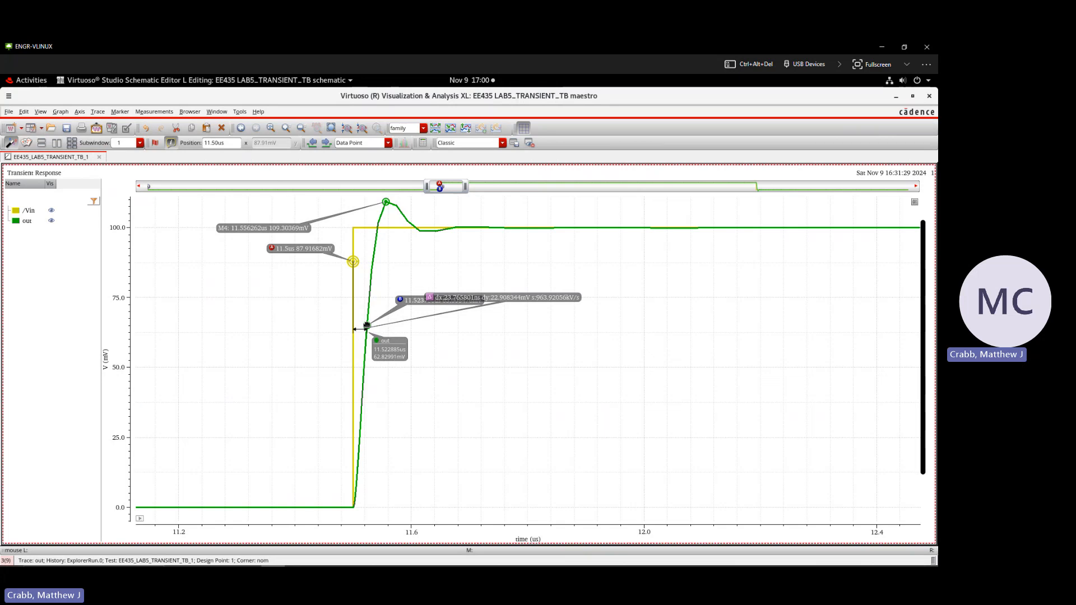
pyautogui.moveTo(366, 325)
pyautogui.mouseDown()
pyautogui.moveTo(373, 268)
pyautogui.moveTo(381, 280)
pyautogui.mouseUp()
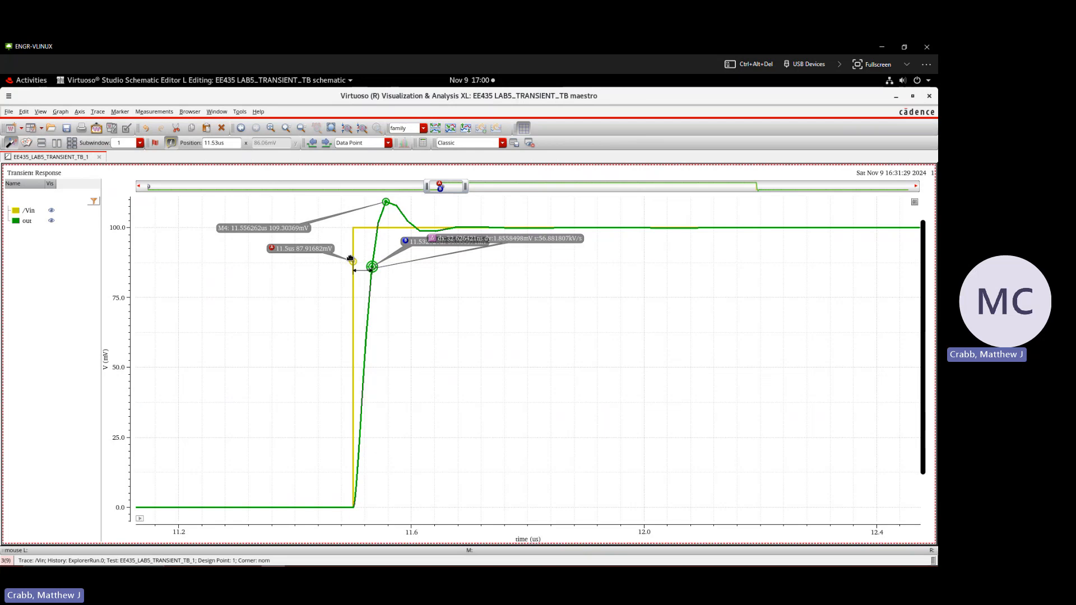
pyautogui.moveTo(352, 262); pyautogui.dragTo(353, 267)
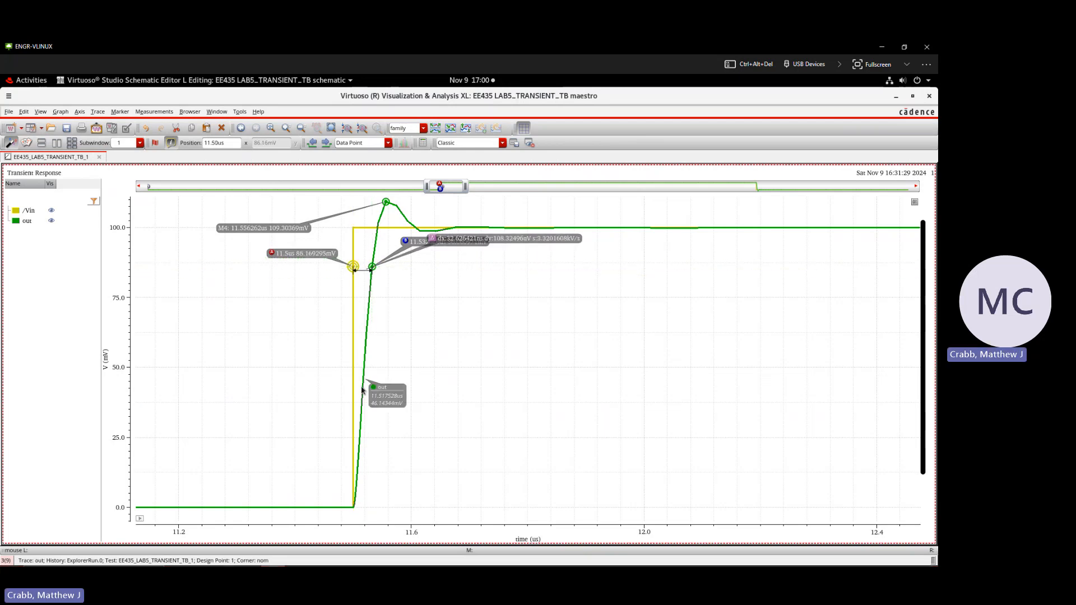
# Move delta point A down /Vin's rising edge to about 37 mV and point B to about 65 mV on out, and delete both points
pyautogui.click(354, 403)
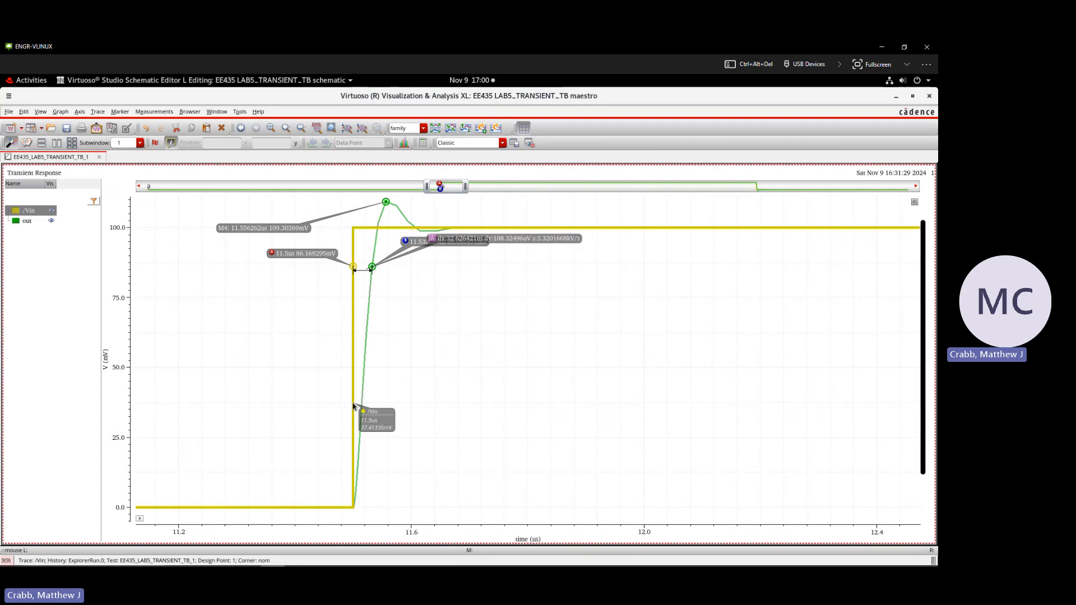
pyautogui.press('a')
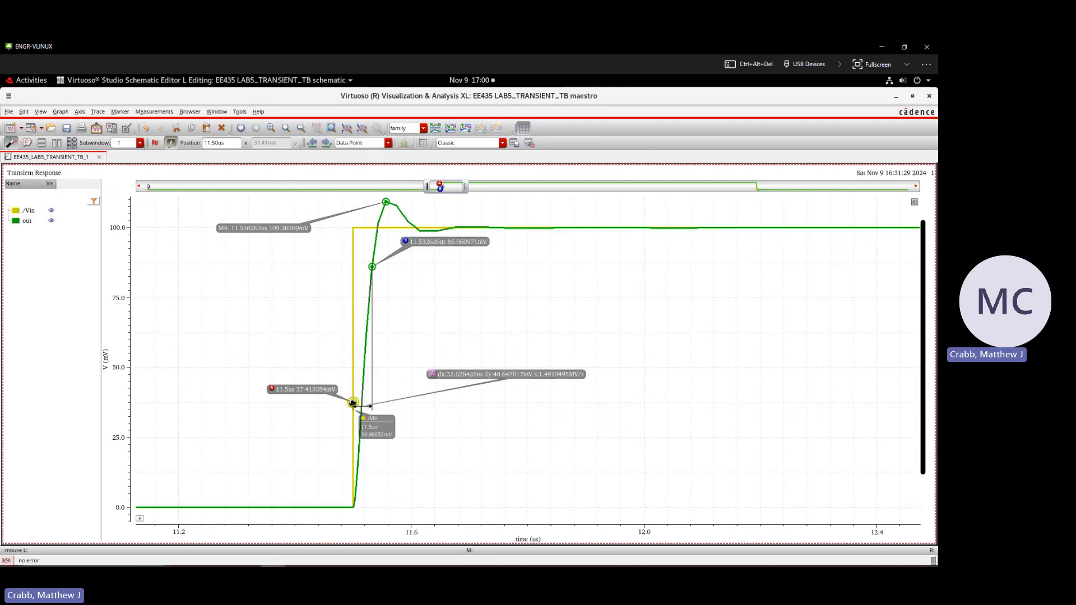
pyautogui.moveTo(353, 403); pyautogui.dragTo(353, 404)
pyautogui.click(363, 379)
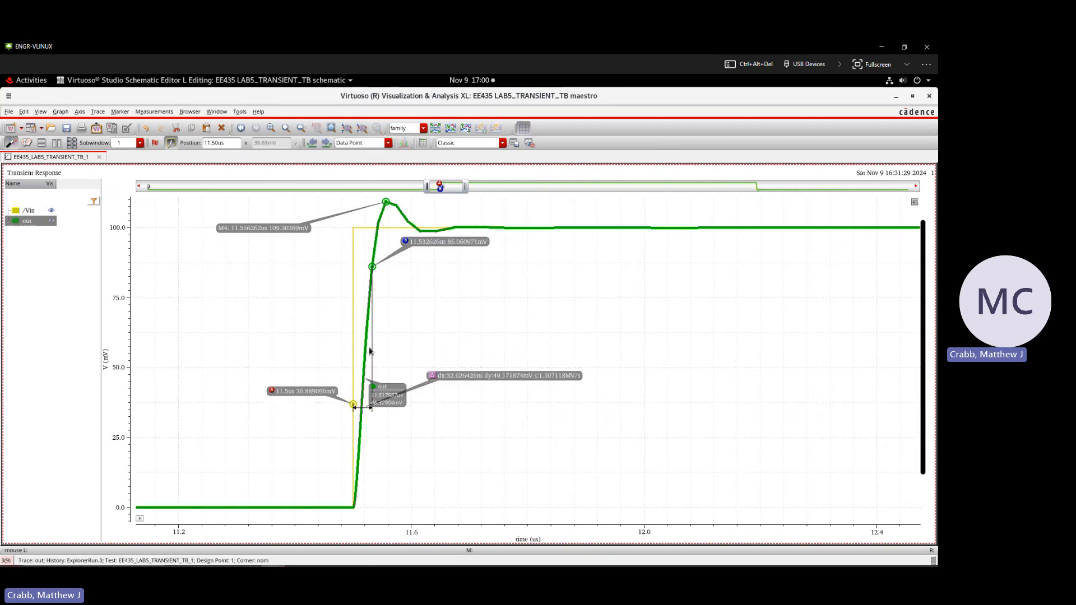
pyautogui.press('b')
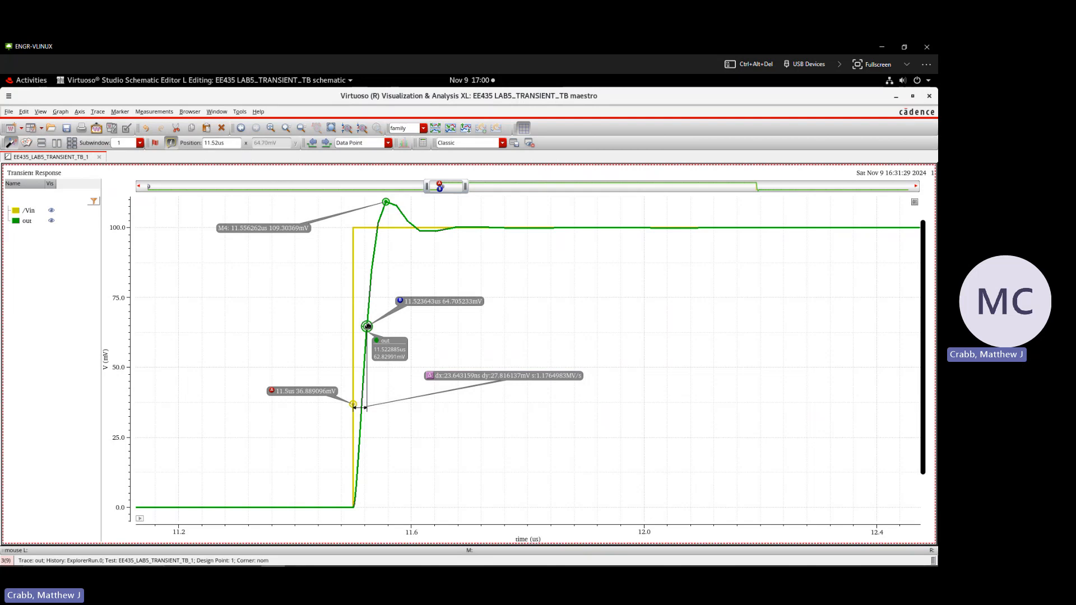
pyautogui.press('Delete')
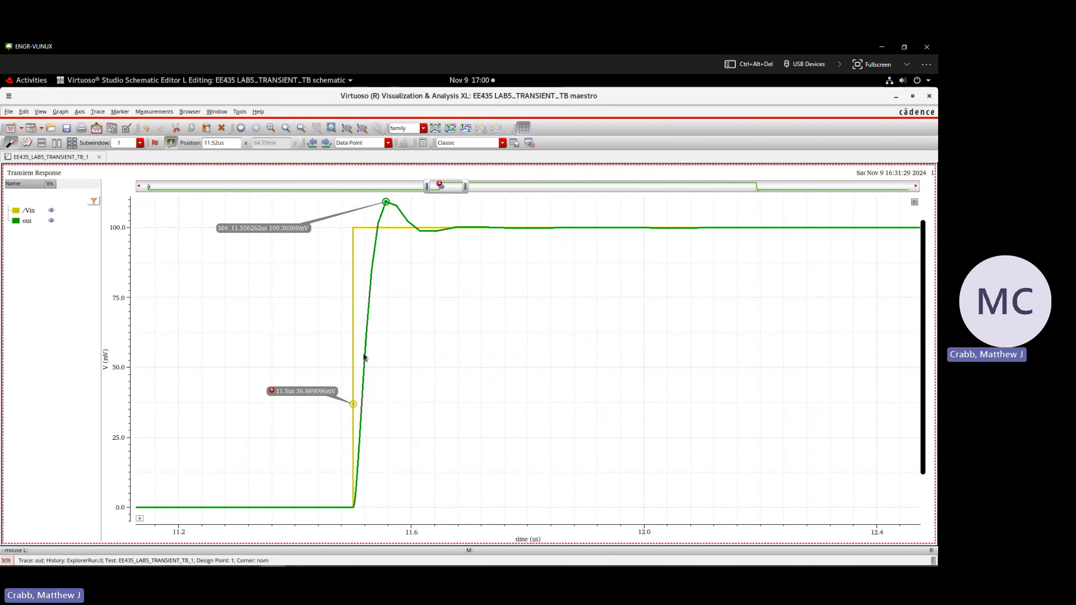
pyautogui.press('Delete')
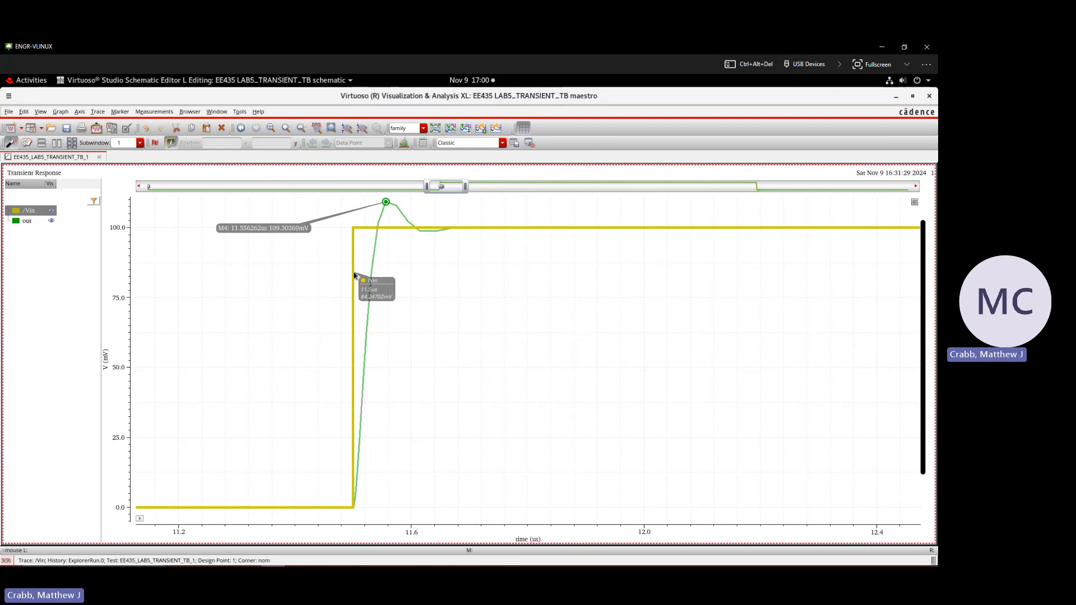
# Place point markers on /Vin's rising edge at about 84 mV and out's at about 85 mV, and move the /Vin marker label clear
pyautogui.press('m')
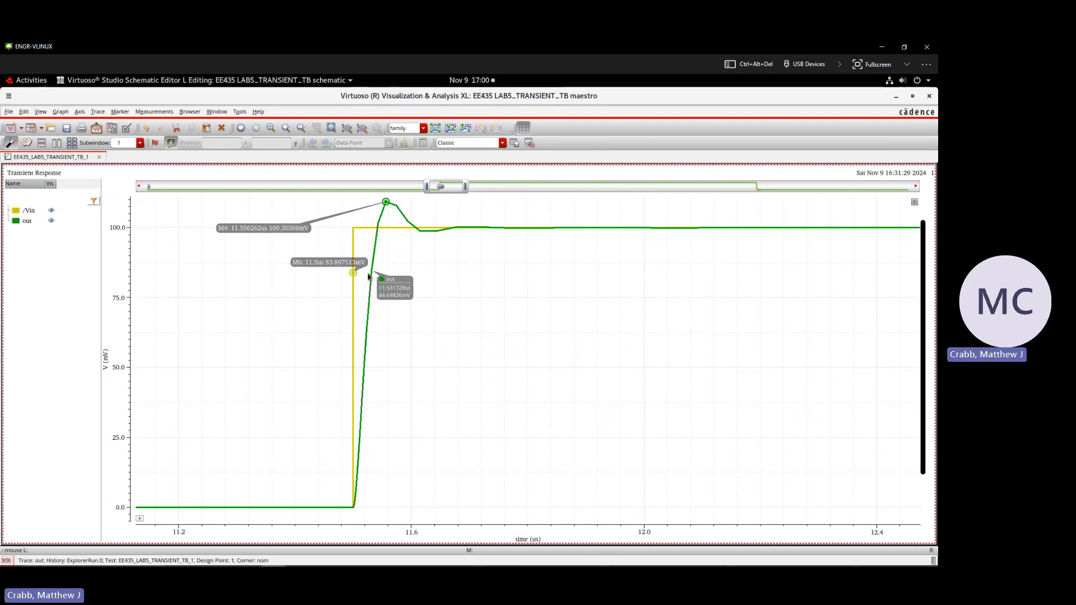
pyautogui.click(368, 276)
pyautogui.press('m')
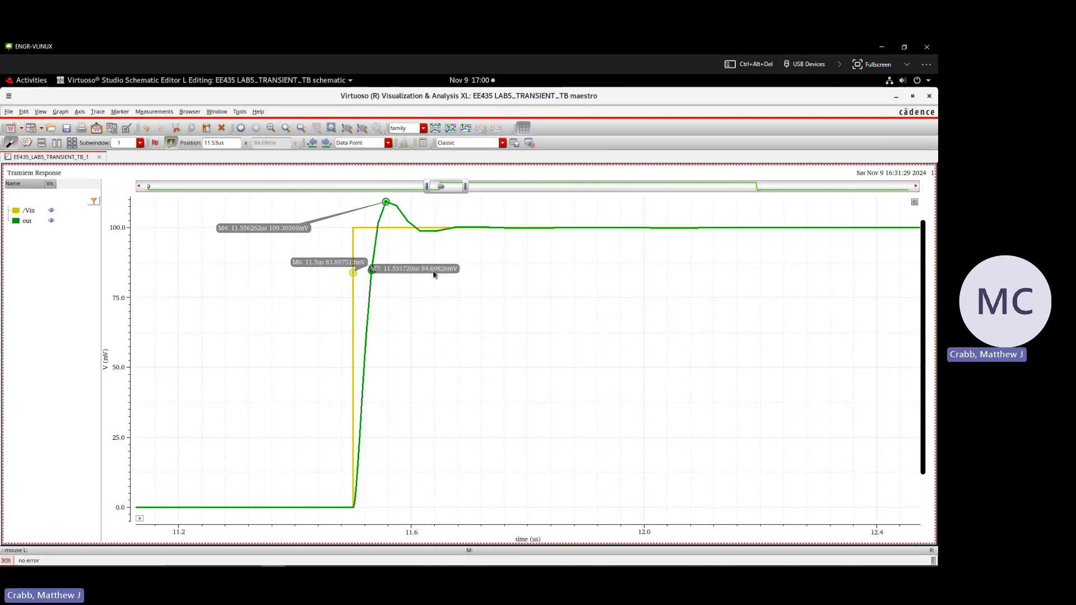
pyautogui.moveTo(352, 266); pyautogui.dragTo(303, 262)
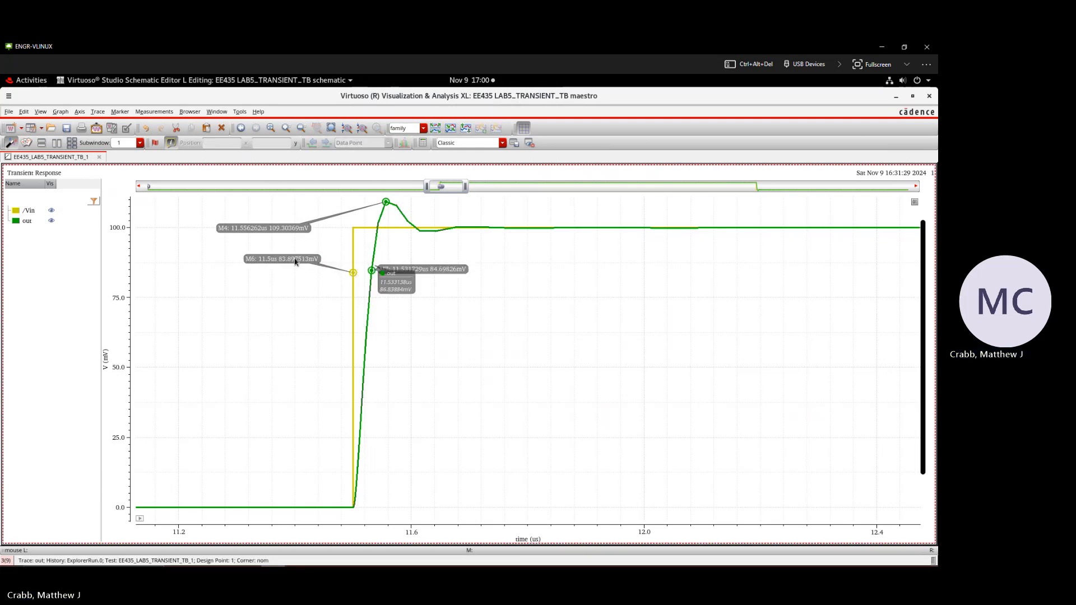
# Select the two point markers on the upper rising edges of /Vin and out together and create a delta marker between them
pyautogui.click(371, 271)
pyautogui.click(352, 274)
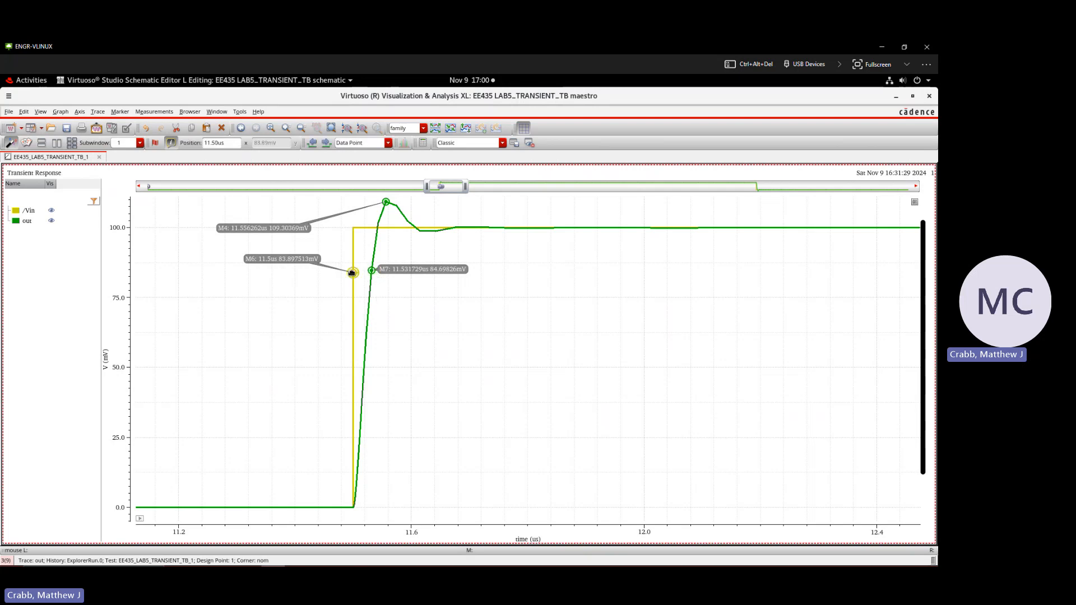
pyautogui.click(371, 270)
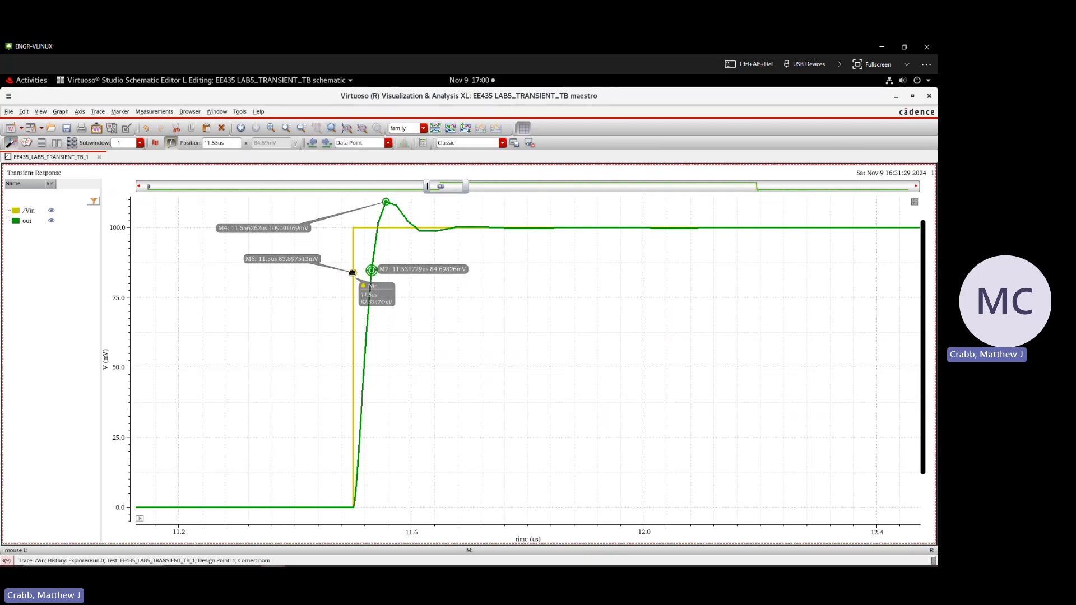
pyautogui.keyDown('ctrl'); pyautogui.click(352, 272); pyautogui.keyUp('ctrl')
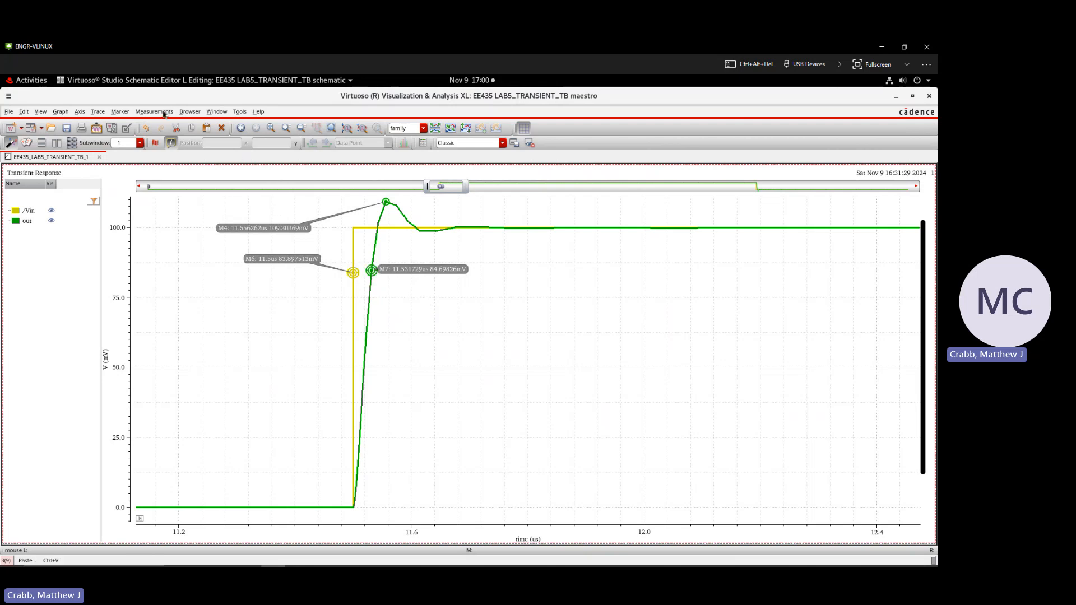
pyautogui.click(126, 113)
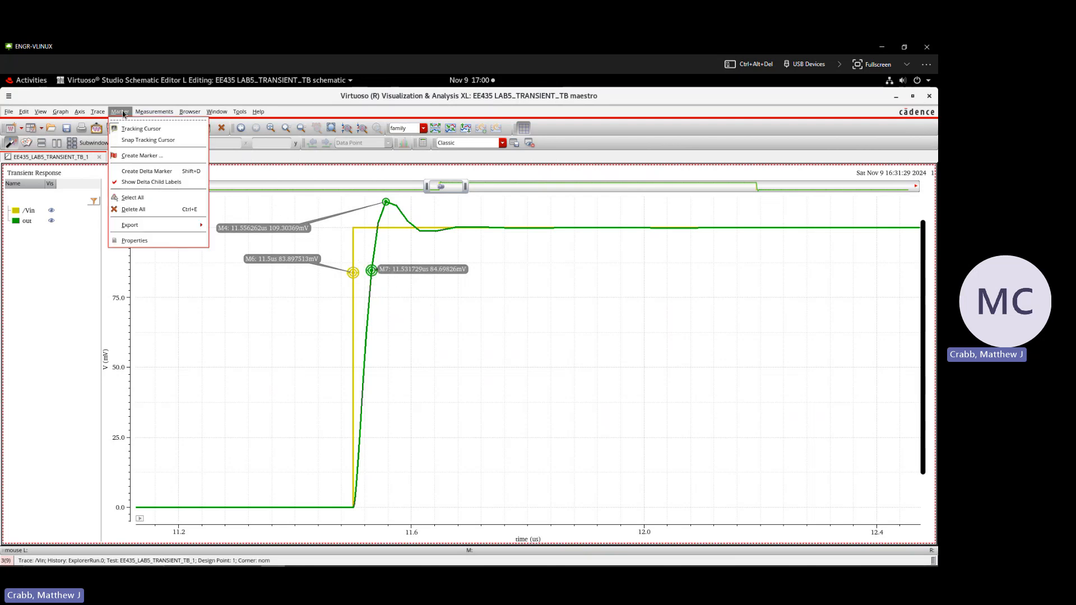
pyautogui.click(155, 171)
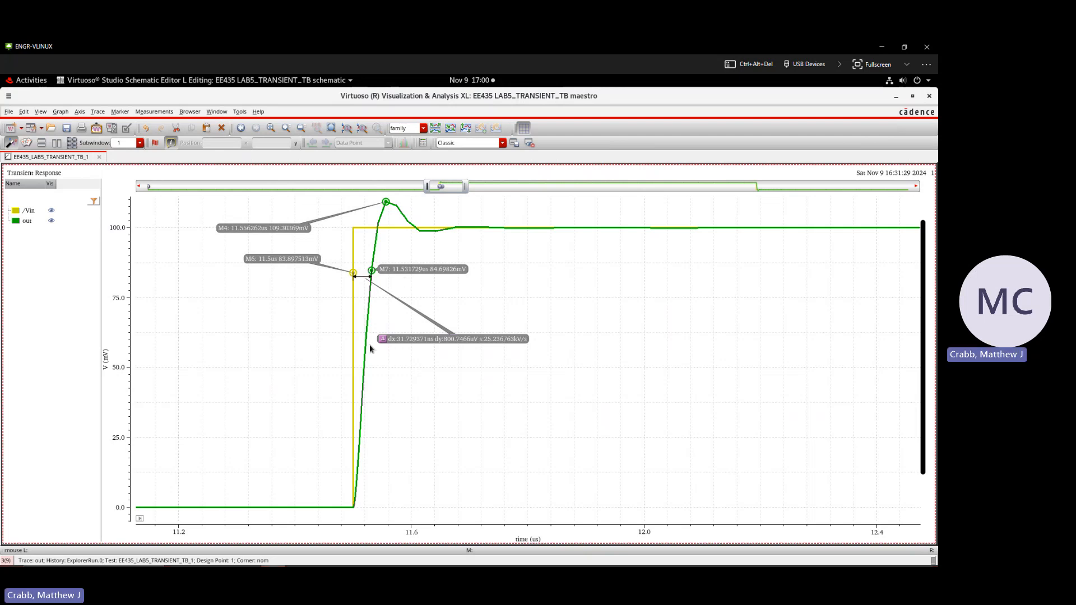
# Place point markers on the rising edges of /Vin and out at about 45 to 46 mV and create a delta marker between them
pyautogui.click(353, 380)
pyautogui.press('m')
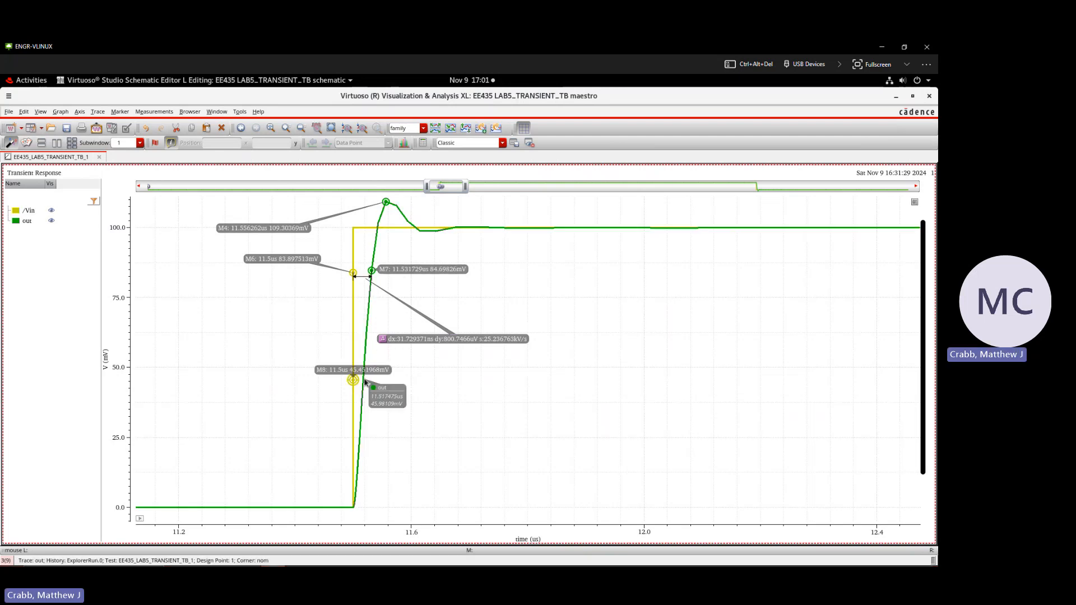
pyautogui.click(364, 382)
pyautogui.press('m')
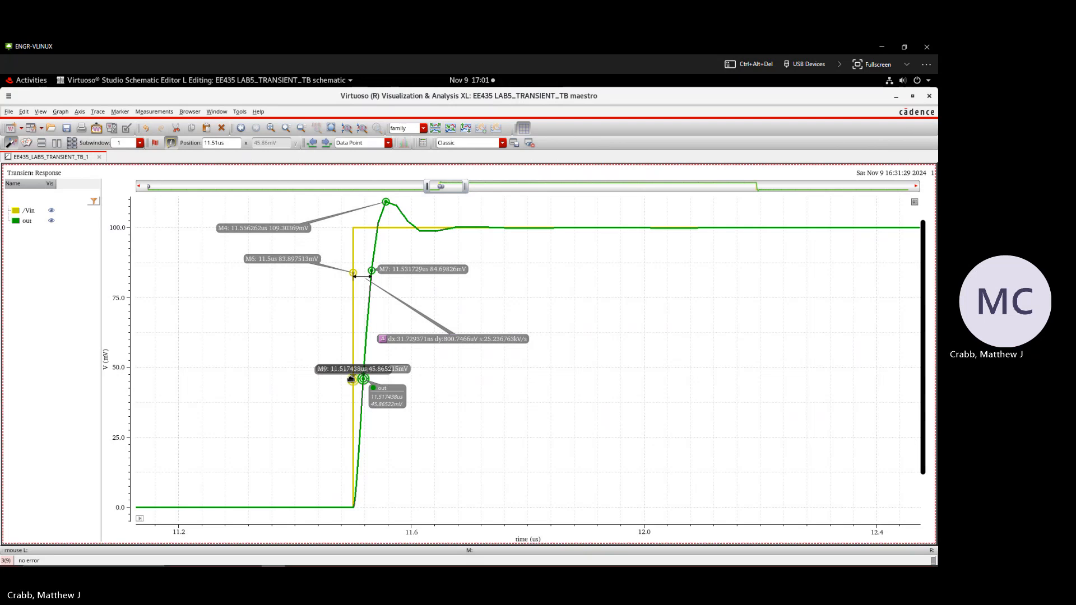
pyautogui.hotkey('shift', 'd')
# Spread apart the delta label and both point marker labels of the lower marker pair so they no longer overlap
pyautogui.moveTo(413, 399); pyautogui.dragTo(448, 410)
pyautogui.moveTo(362, 371); pyautogui.dragTo(271, 373)
pyautogui.moveTo(334, 361); pyautogui.dragTo(480, 369)
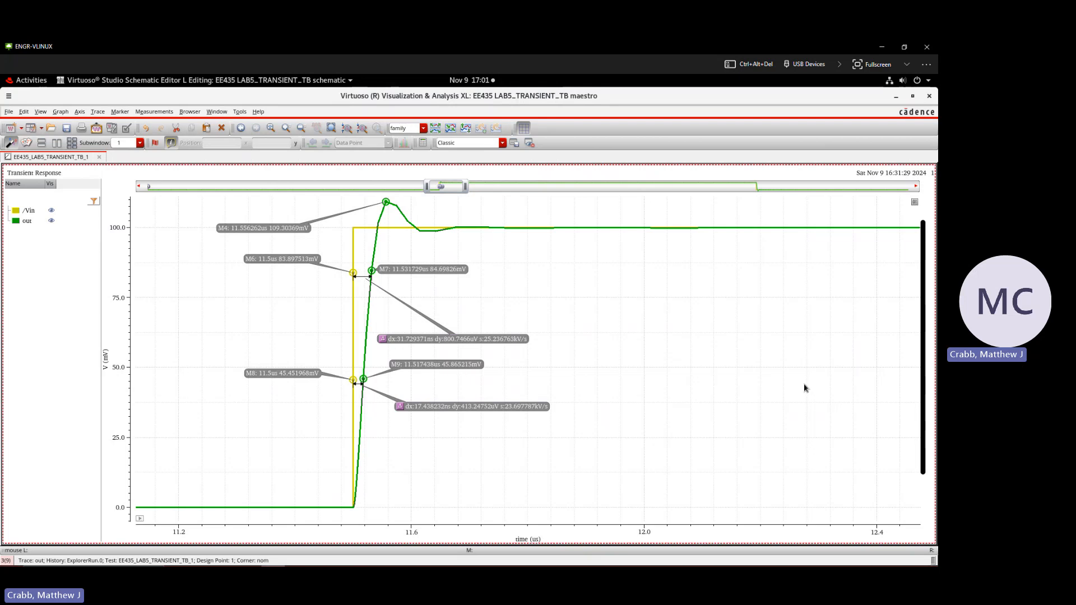